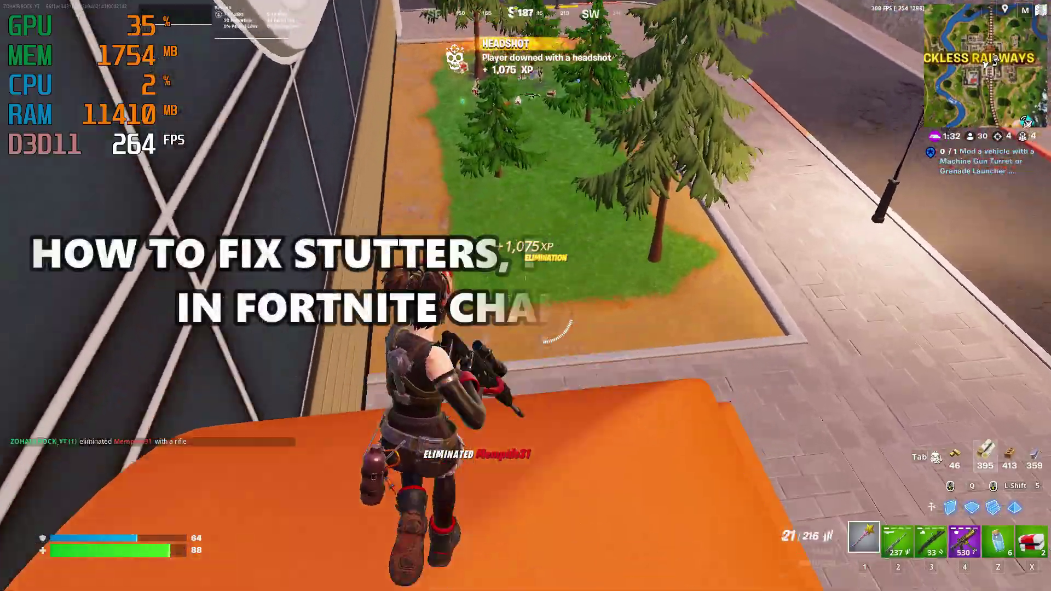
key("3")
key("w")
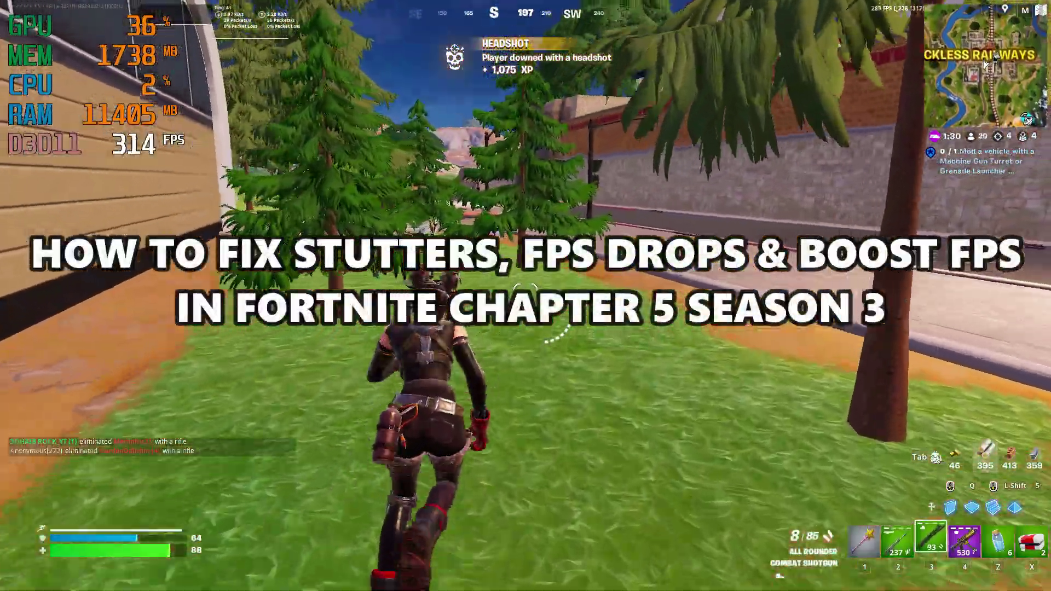
key("w")
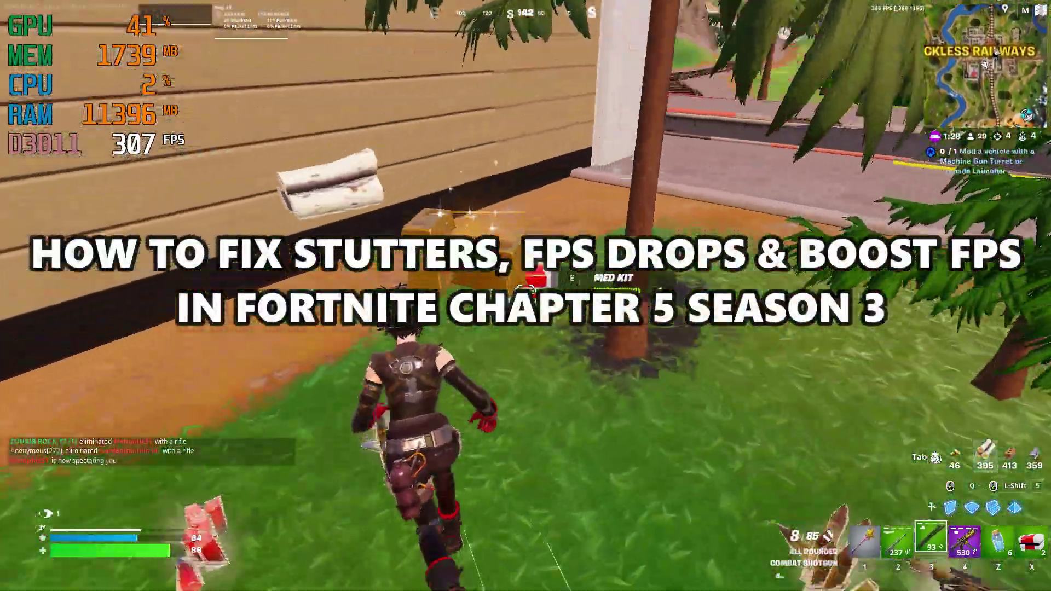
key("w")
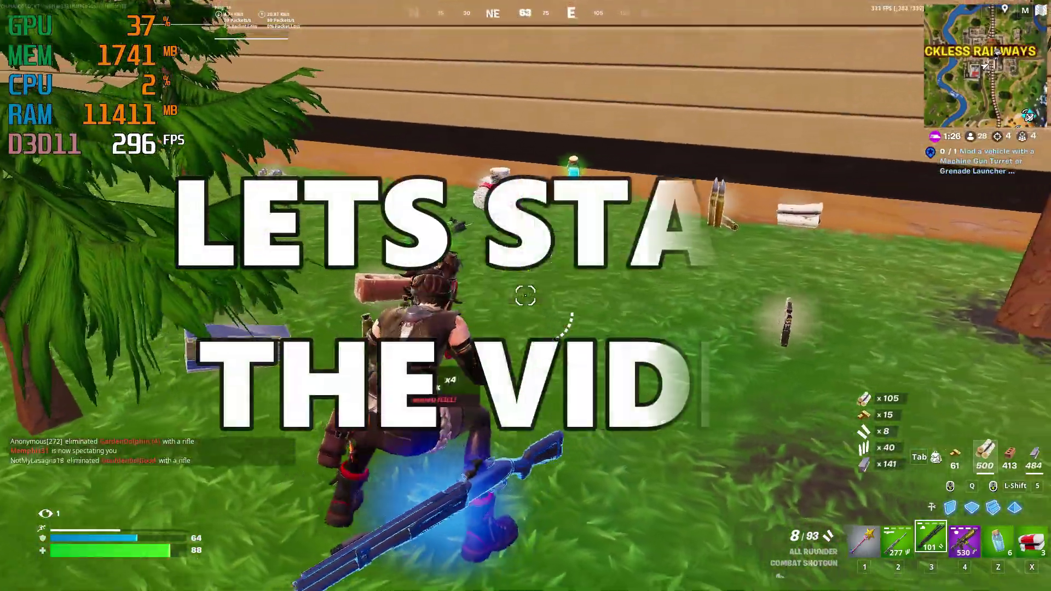
key("w")
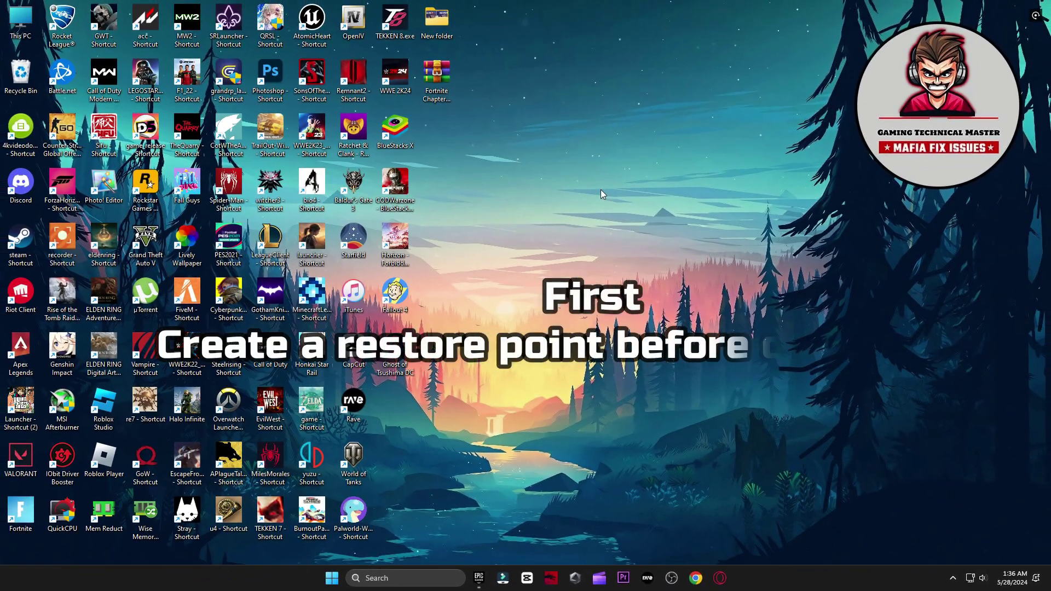
Open the restore point settings and configure system protection for drive C: as turned on with 5% maximum disk usage.
left_click(384, 580)
type("create a restore point")
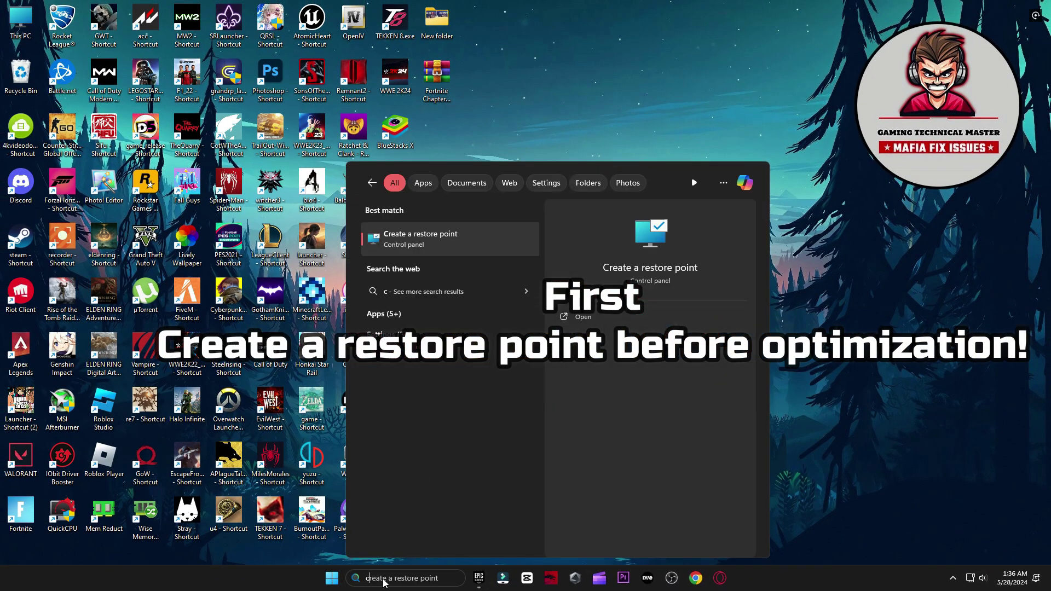
left_click(442, 246)
left_click_drag(205, 138, 582, 126)
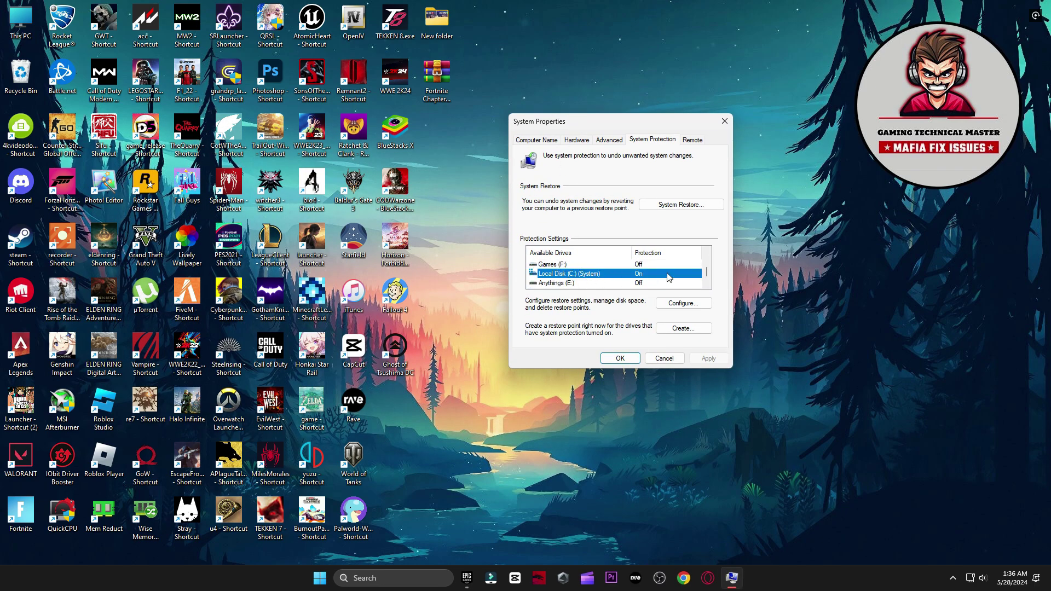
left_click(683, 303)
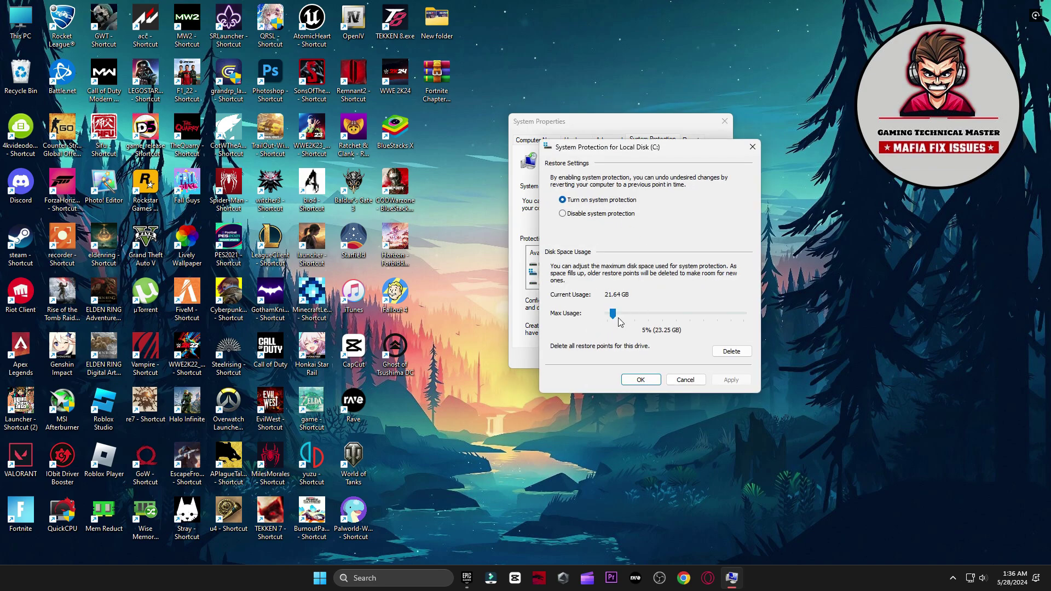
left_click(628, 386)
Create a system restore point described as "backup" and close System Properties.
left_click(684, 328)
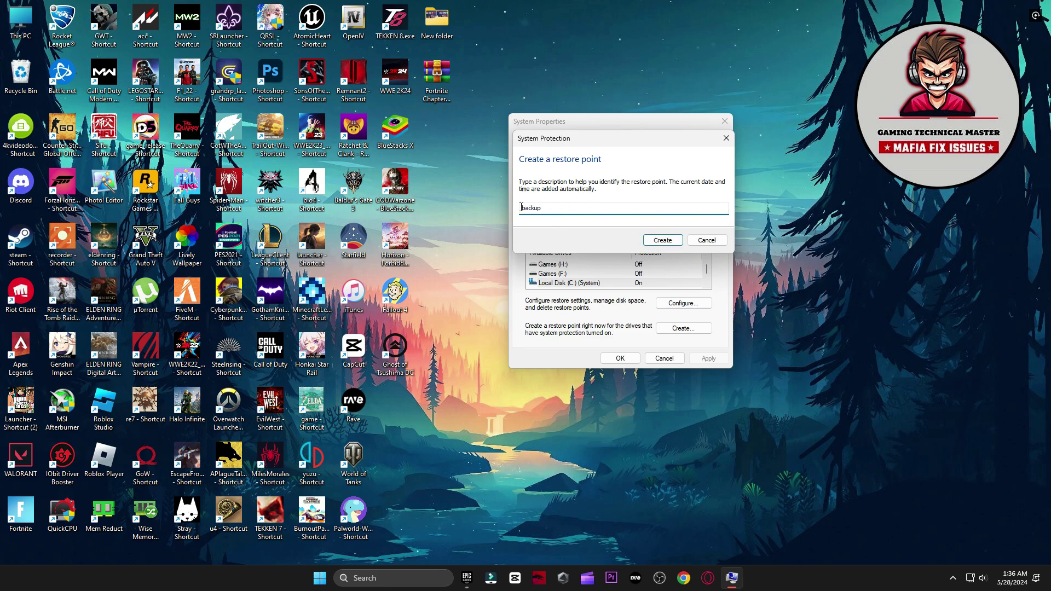
left_click(662, 241)
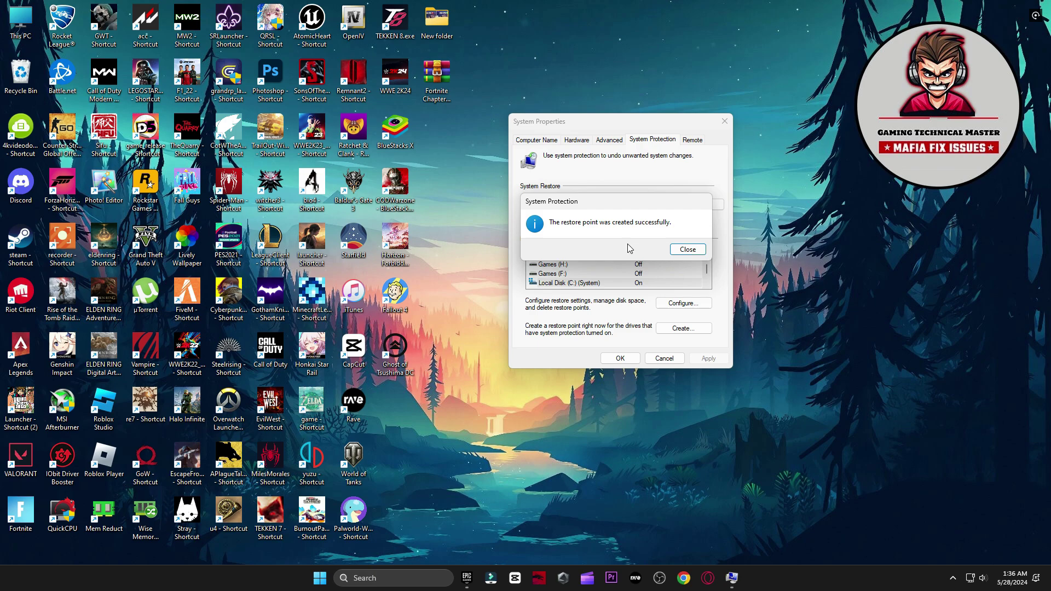
left_click(687, 250)
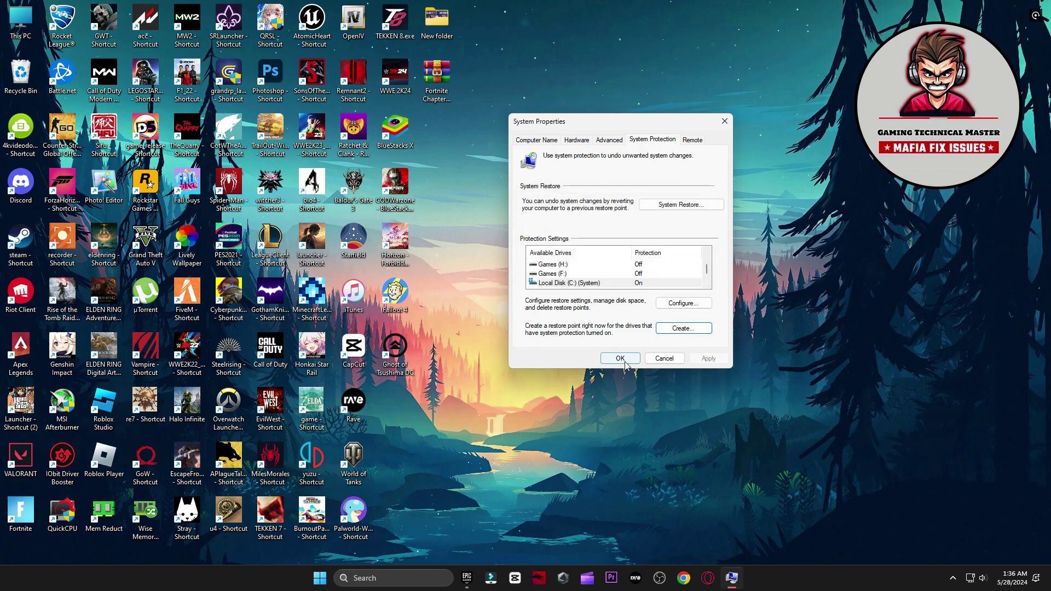
left_click(620, 358)
Extract the Fortnite Chapter 5 FPS Boost Pack archive onto the desktop and open the extracted folder.
left_click_drag(438, 77, 604, 188)
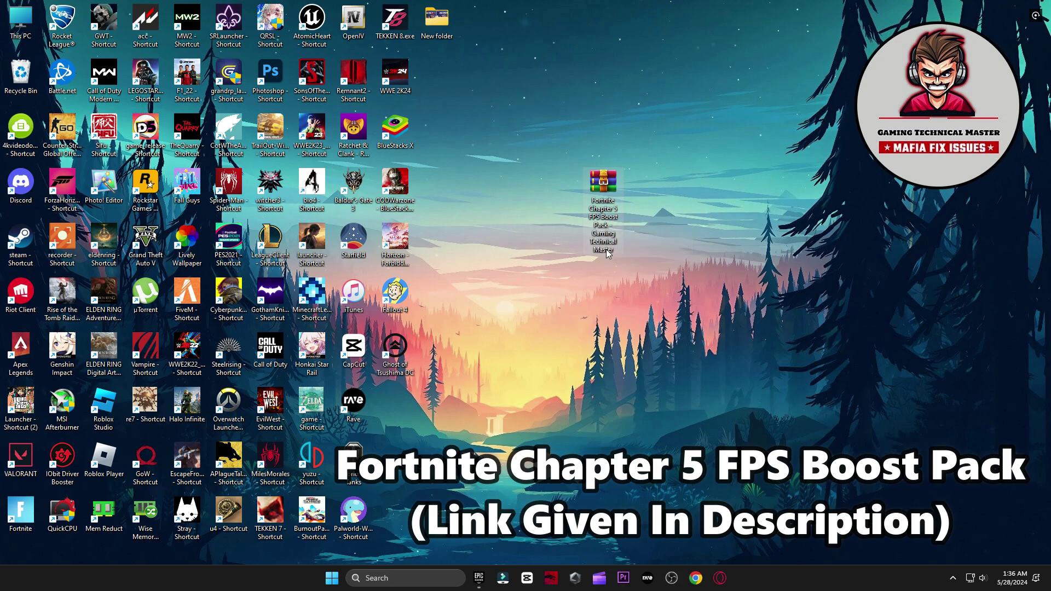
right_click(596, 197)
mouse_move(632, 390)
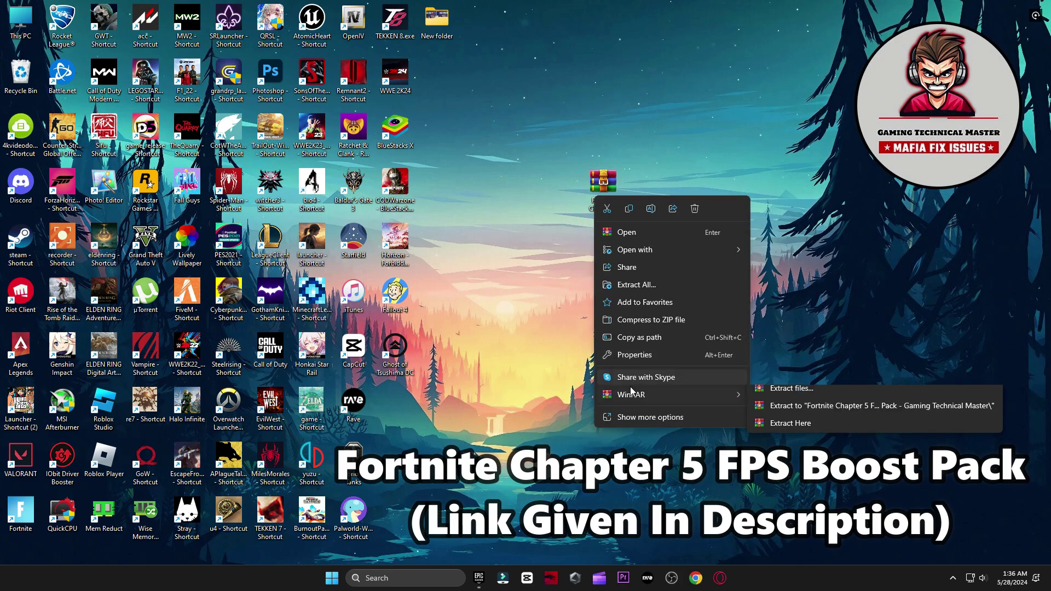
left_click(790, 451)
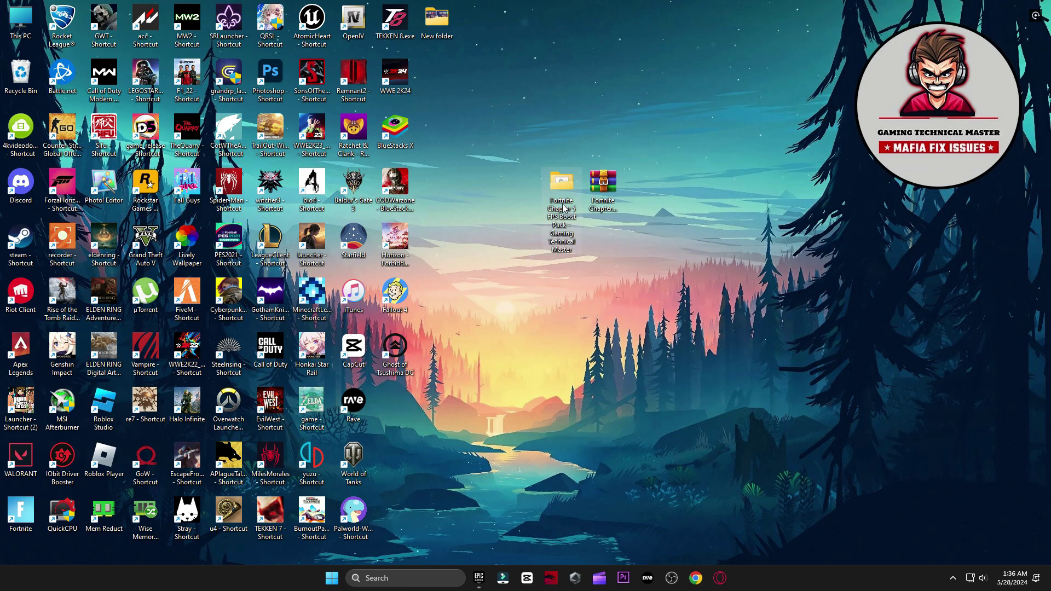
double_click(554, 247)
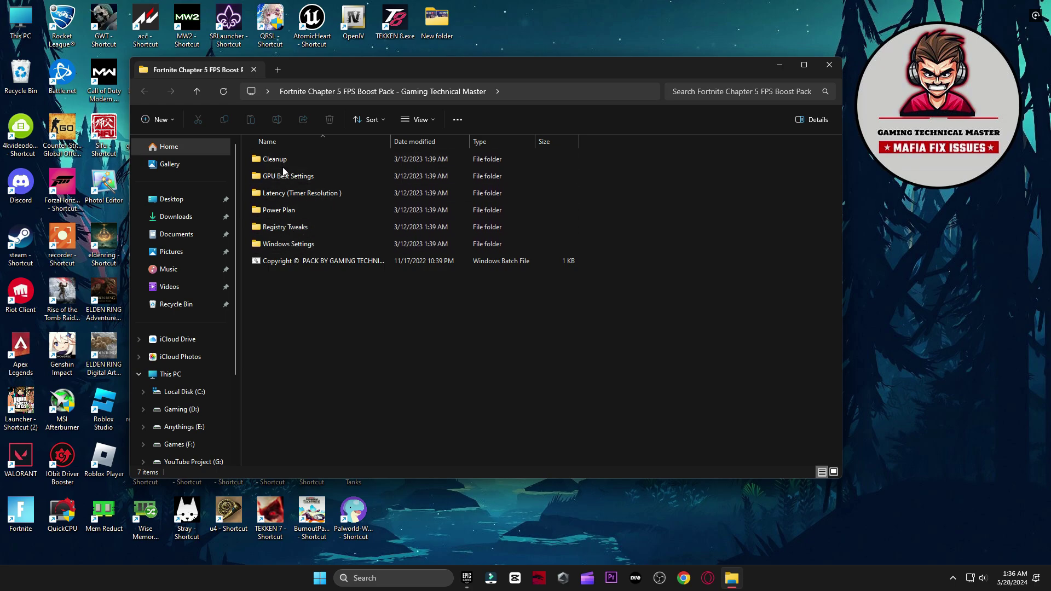
Run the Cleanup folder's scripts that delete prefetch files, temporary files and the Windows Update cache.
double_click(283, 160)
left_click(284, 160)
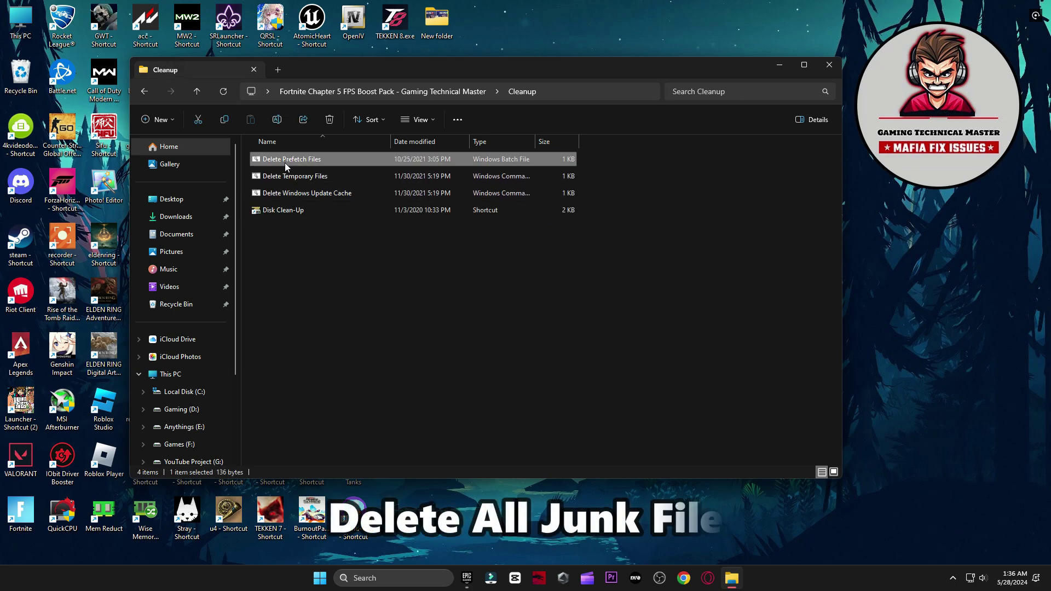
double_click(289, 178)
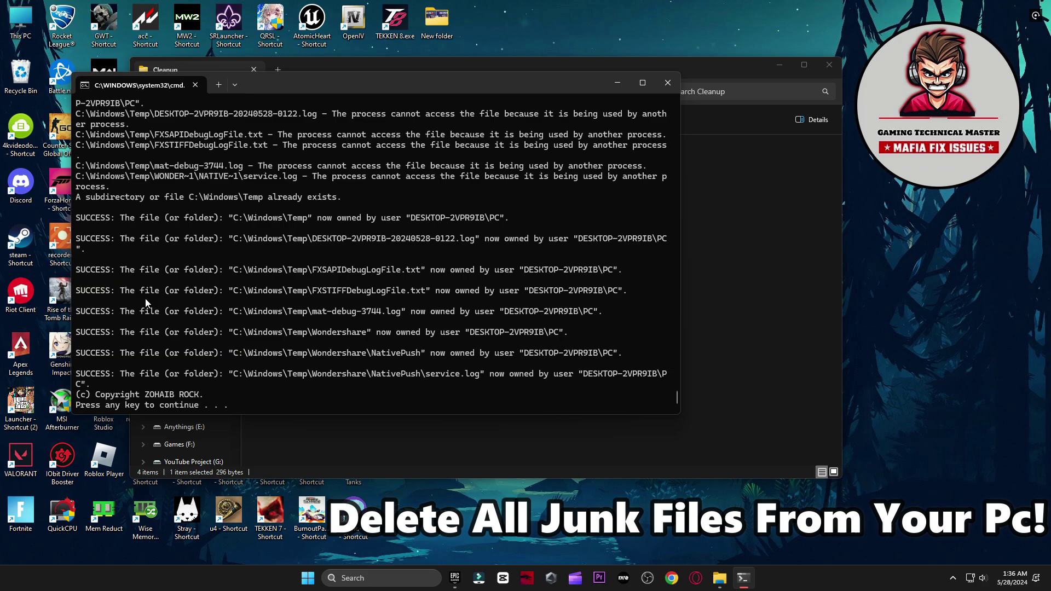
key("Return")
double_click(279, 197)
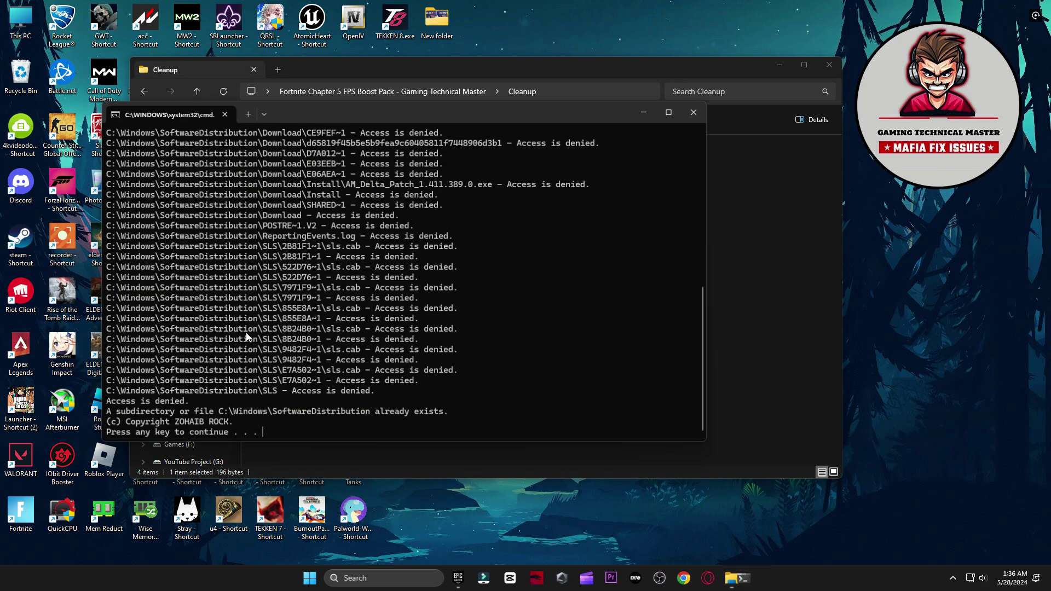
key("Return")
Run Disk Clean-Up on drive C: with all file categories selected and permanently delete the files.
double_click(302, 209)
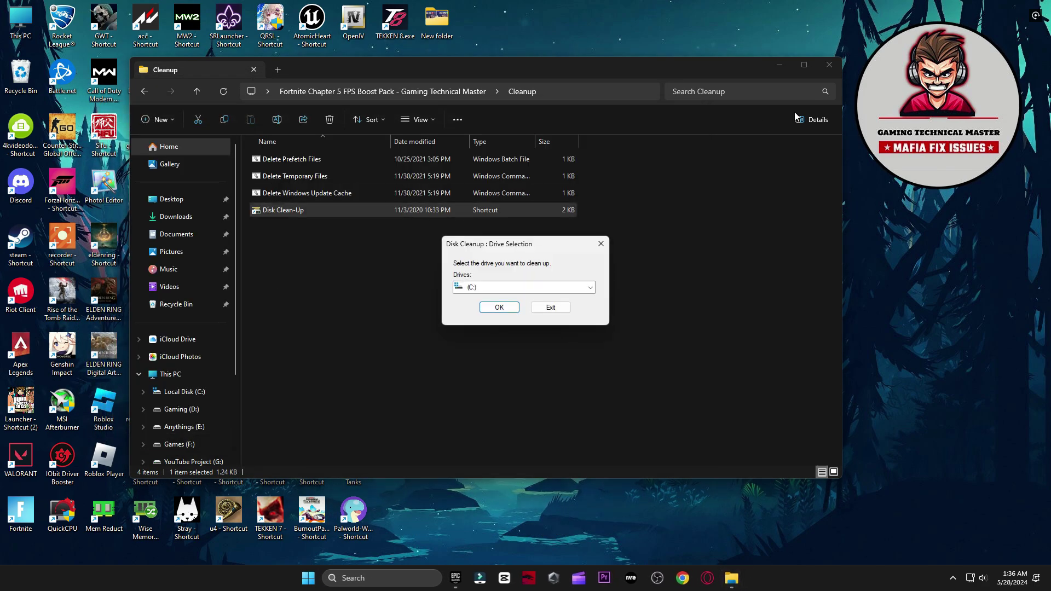
left_click(778, 66)
left_click(499, 307)
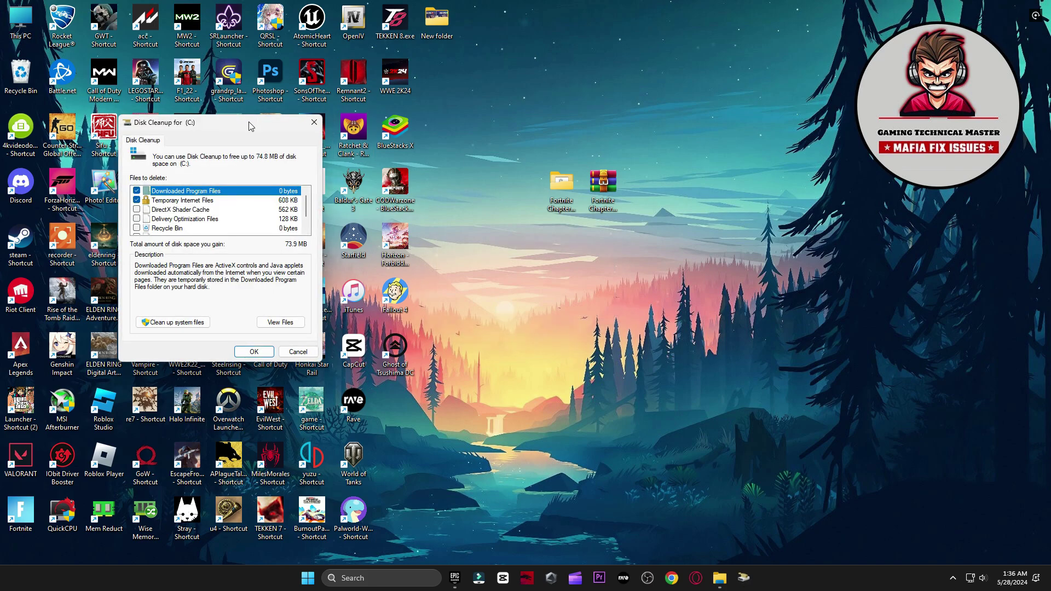
left_click_drag(249, 122, 592, 89)
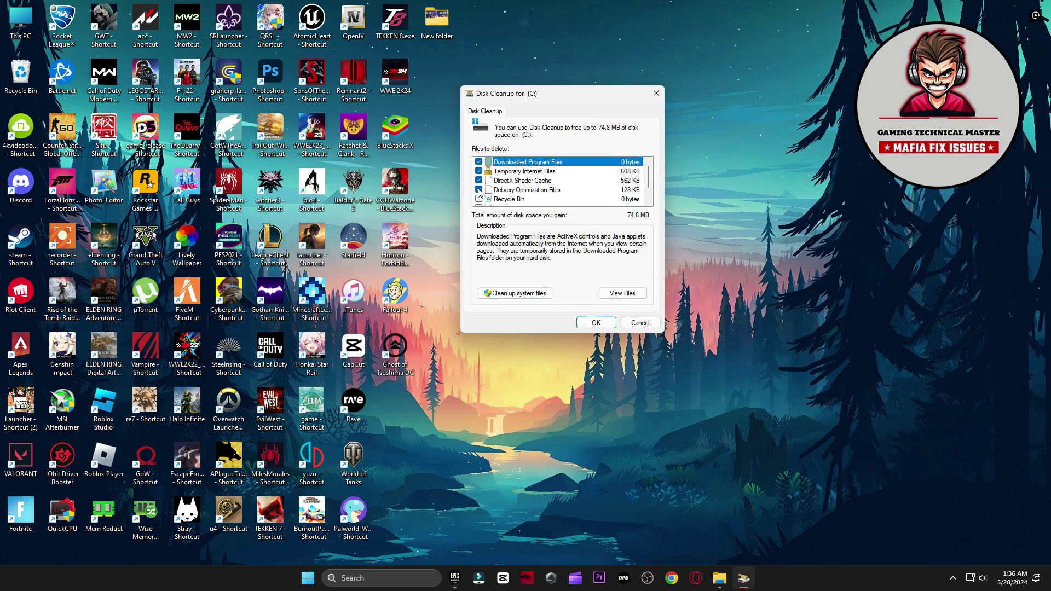
scroll(481, 194, "down", 1)
left_click(597, 322)
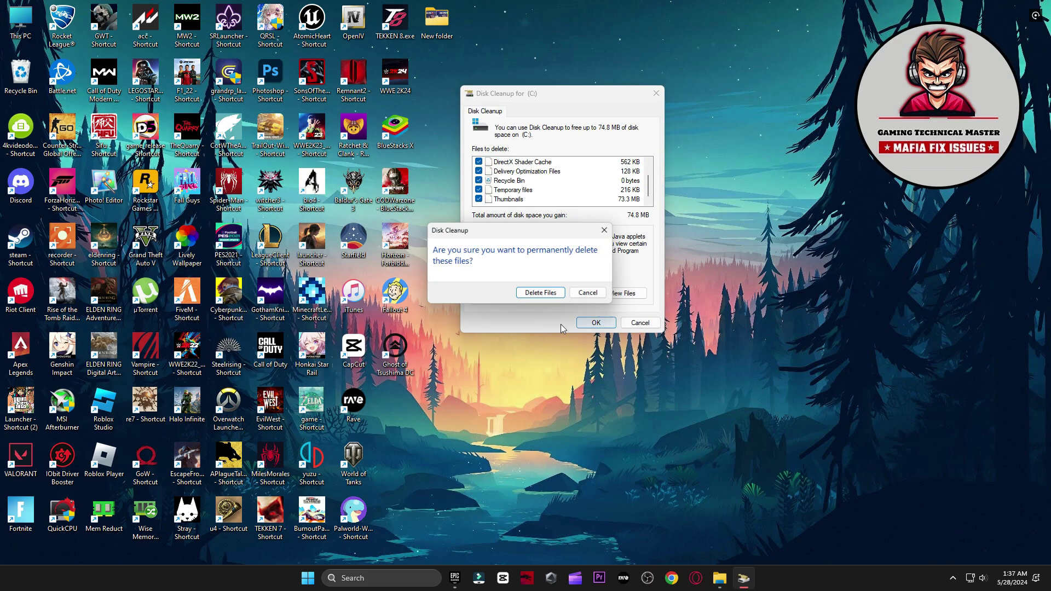
left_click(540, 299)
left_click_drag(542, 253, 608, 168)
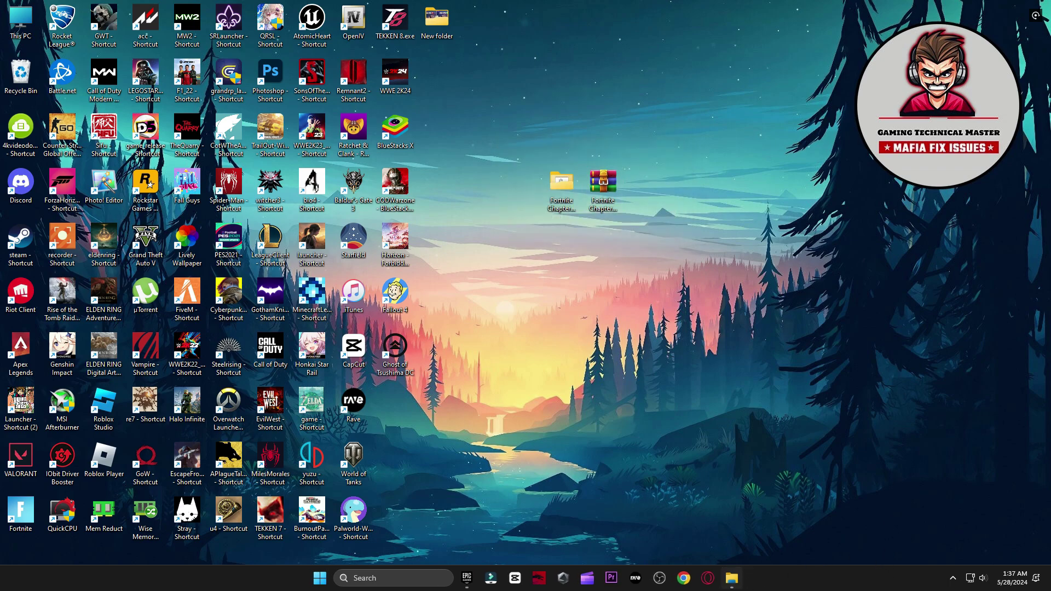
Examine the recommended AMD advanced and display settings images in the pack's GPU Best Settings folder.
key("alt+Tab")
key("BackSpace")
double_click(275, 176)
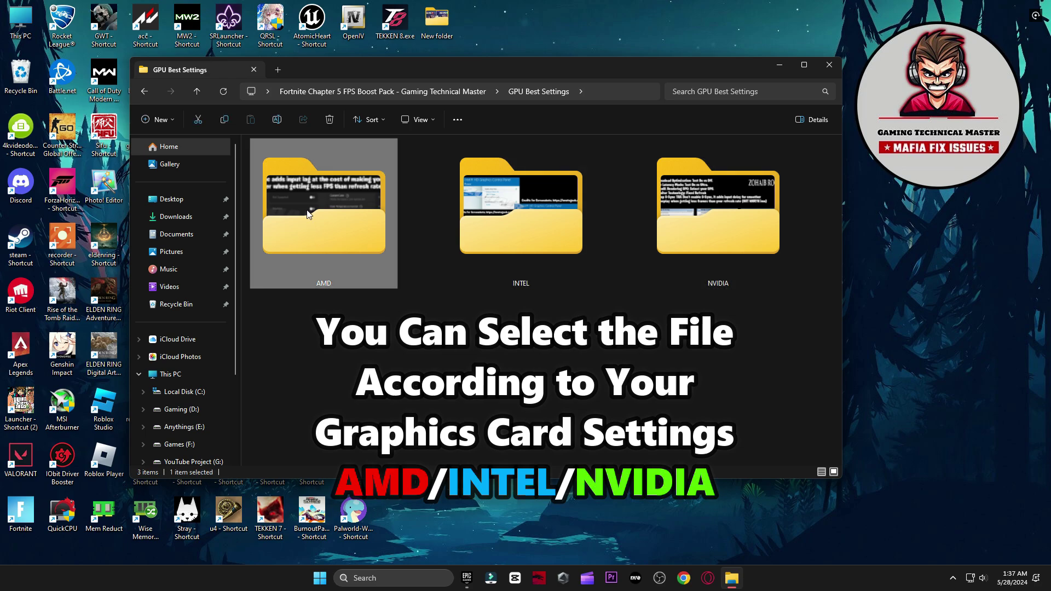
double_click(297, 190)
double_click(298, 189)
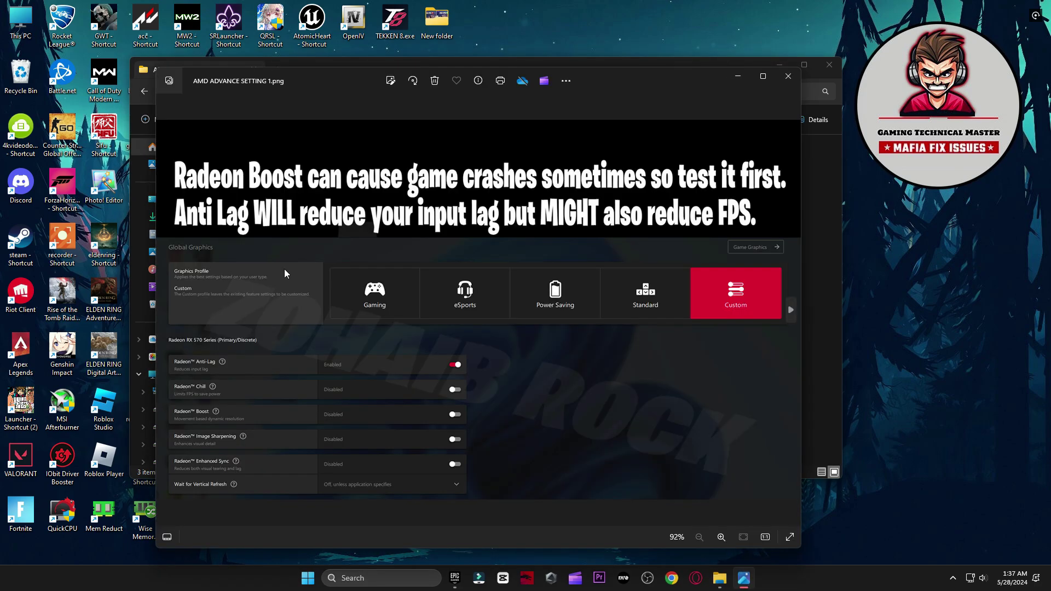
key("Right")
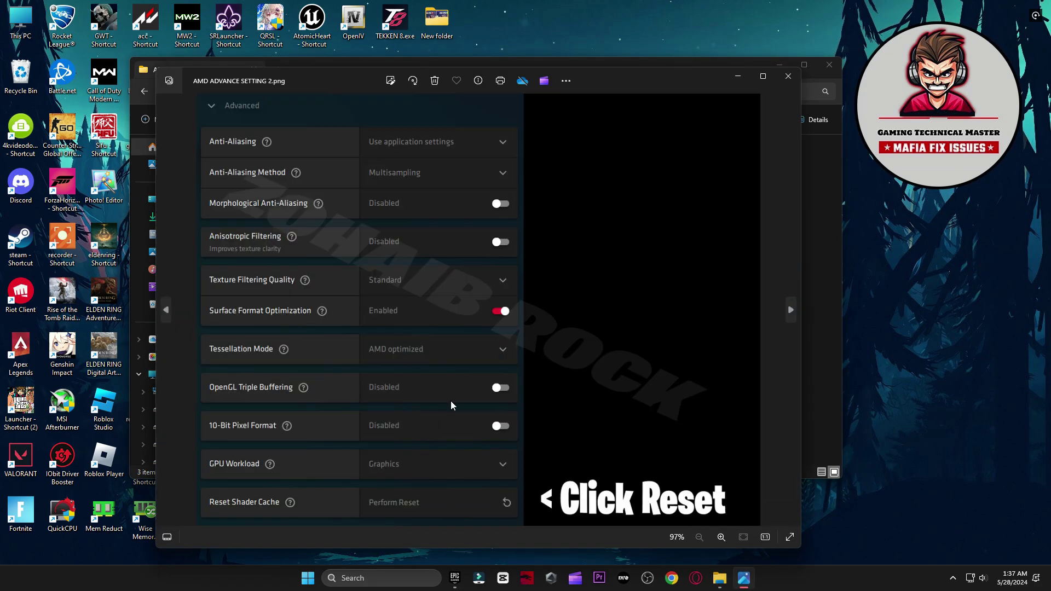
key("Right")
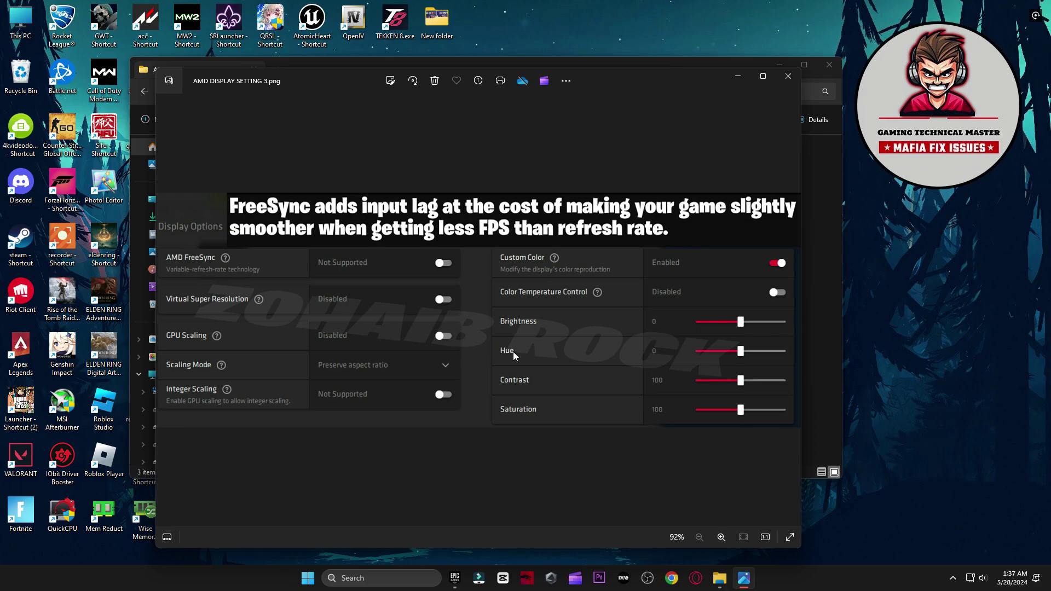
left_click(788, 77)
Examine the recommended Intel graphics settings images in the INTEL folder, including the Intel HD Graphics Control Panel one.
key("alt+Left")
double_click(349, 215)
left_click(277, 185)
double_click(277, 185)
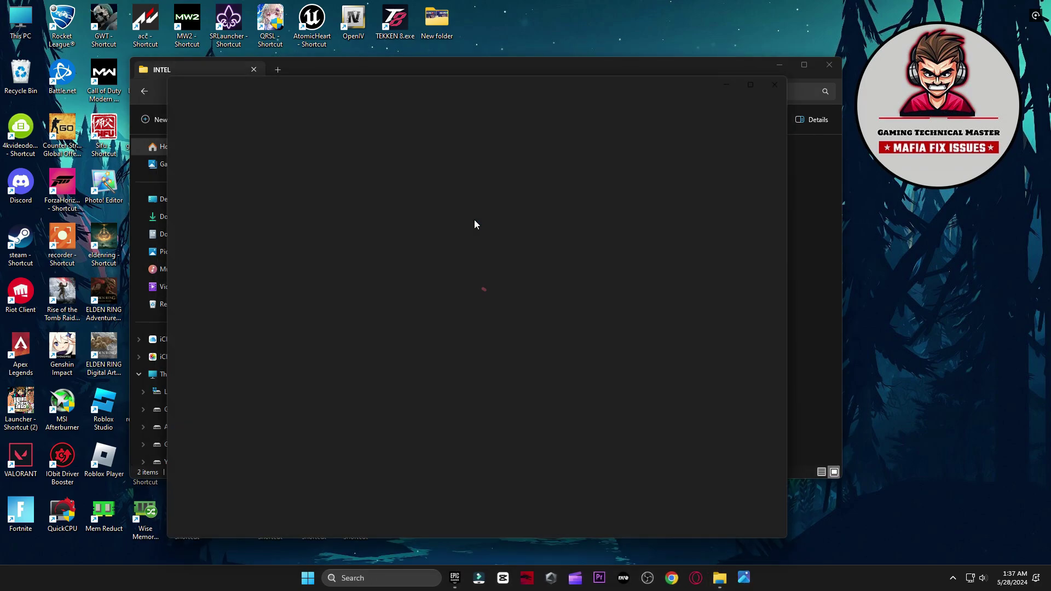
key("Right")
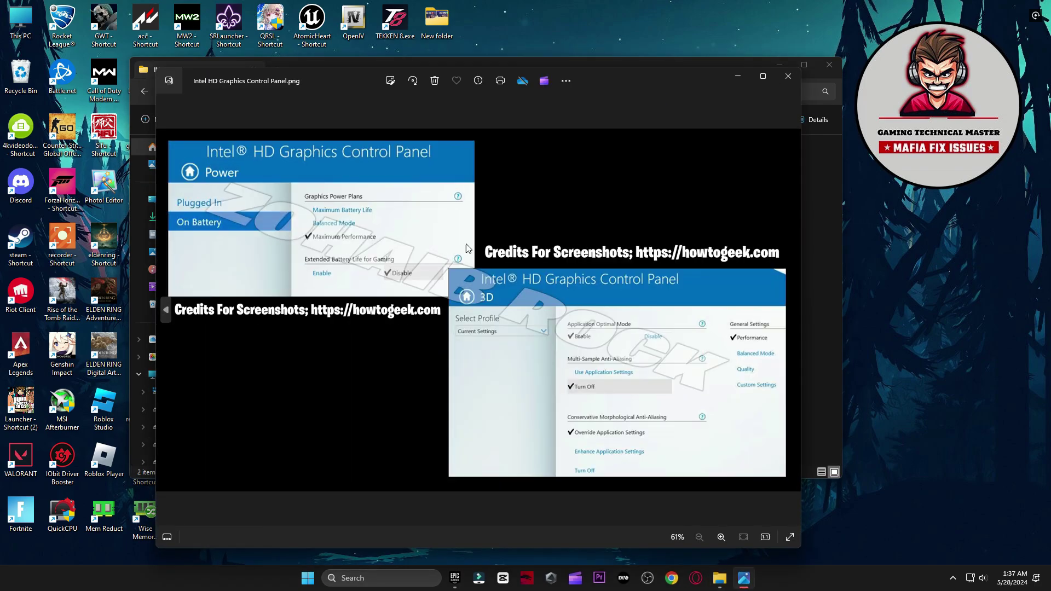
left_click(788, 76)
View the NVIDIA Manage 3D Settings reference image in the NVIDIA folder and launch NVIDIA Control Panel.
key("alt+Left")
double_click(680, 216)
double_click(278, 186)
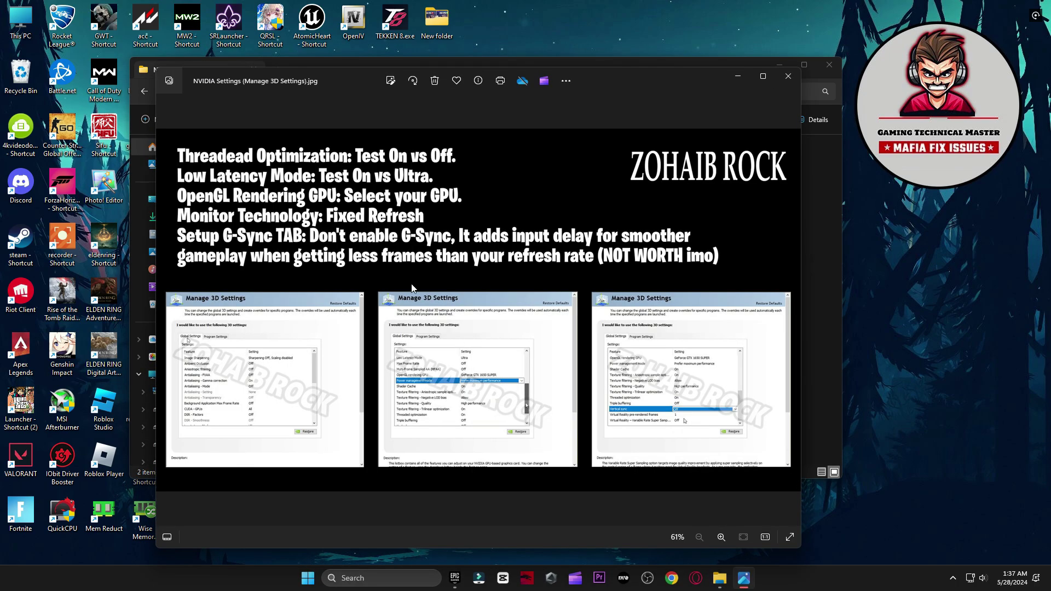
right_click(927, 265)
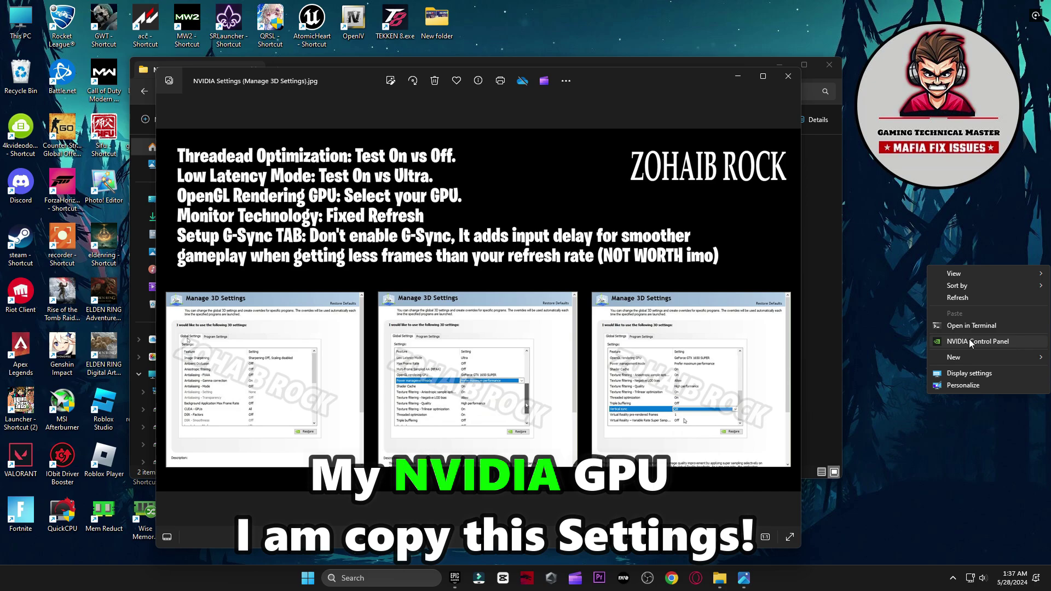
left_click(970, 342)
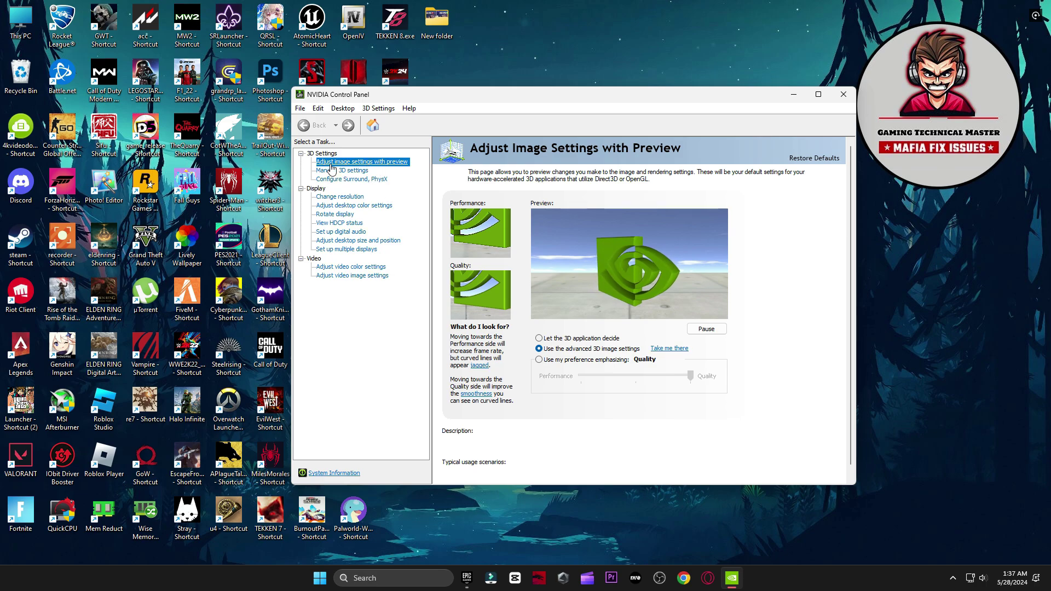
Review the global Manage 3D Settings list in NVIDIA Control Panel against the reference image, and close the window.
mouse_move(575, 353)
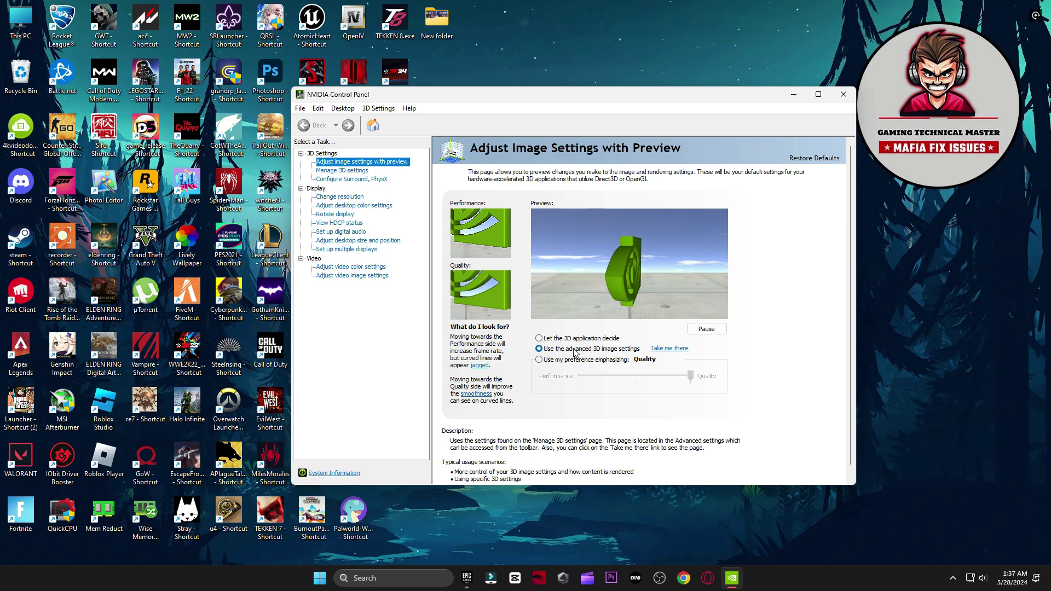
left_click(342, 171)
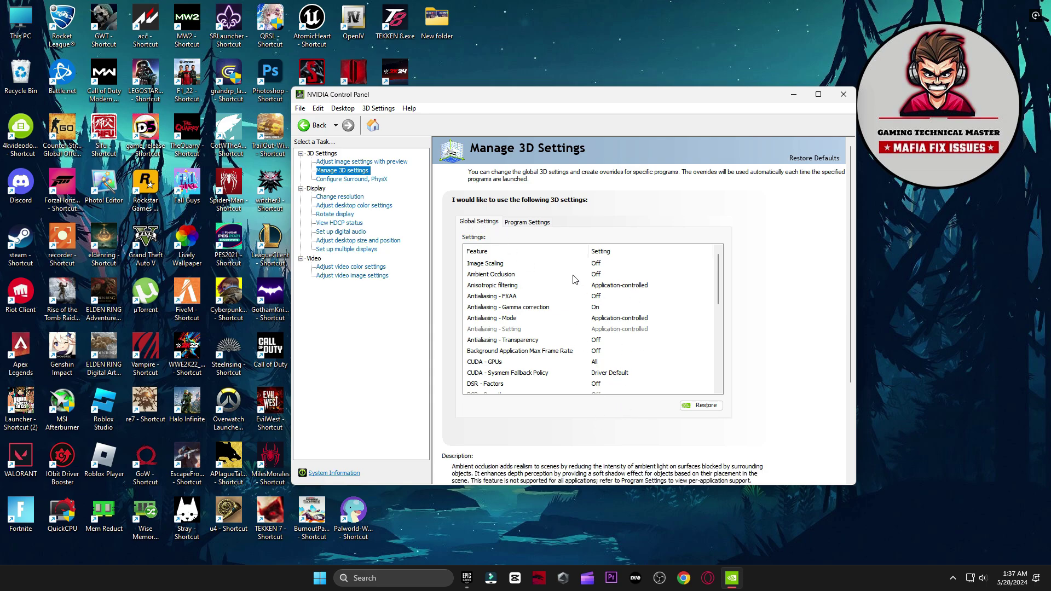
scroll(580, 295, "down", 2)
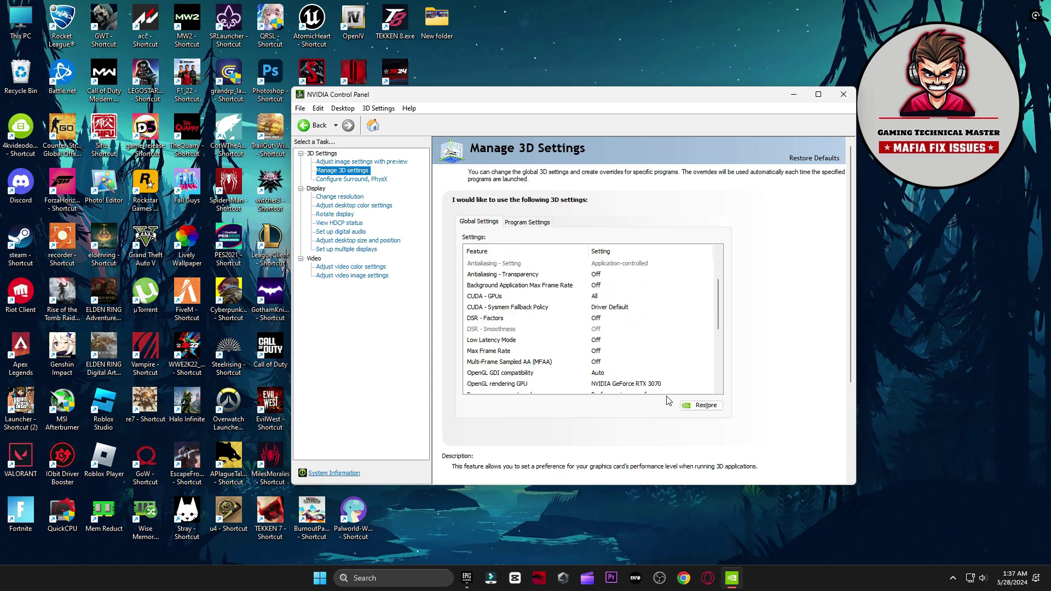
scroll(602, 350, "down", 1)
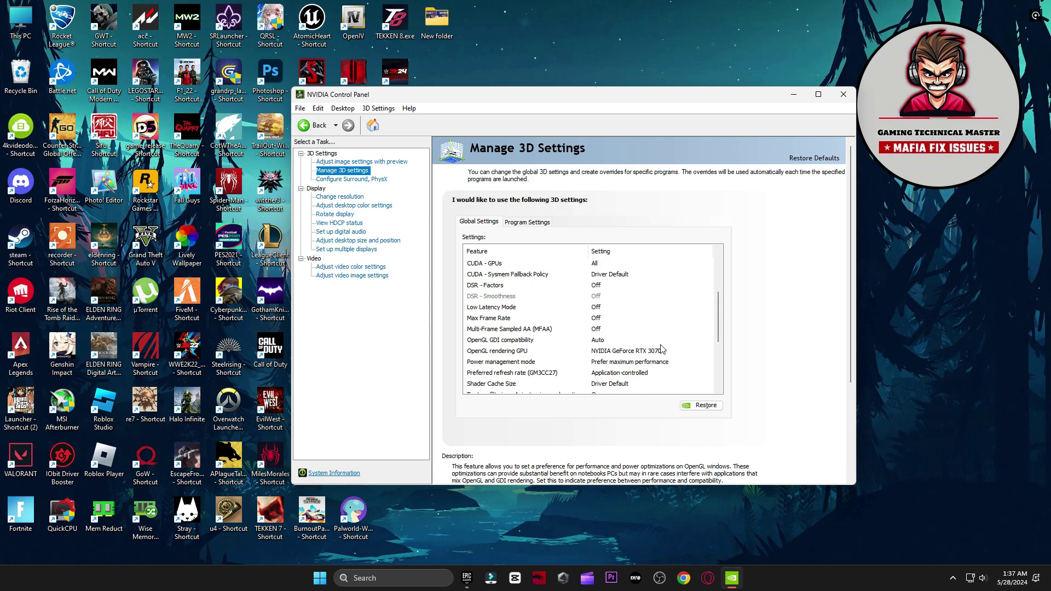
scroll(574, 337, "down", 4)
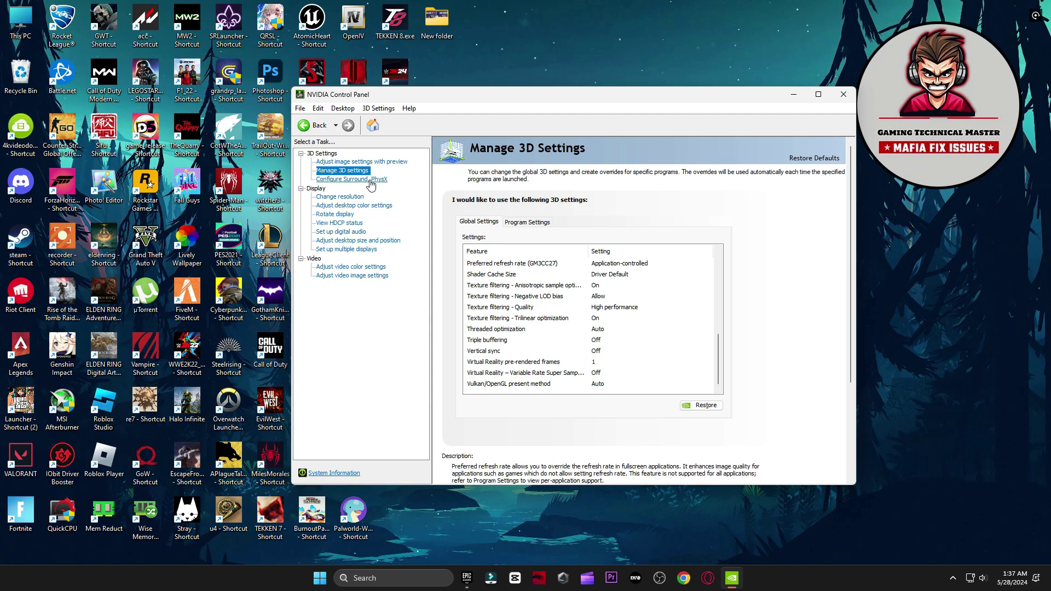
left_click(372, 162)
left_click(844, 94)
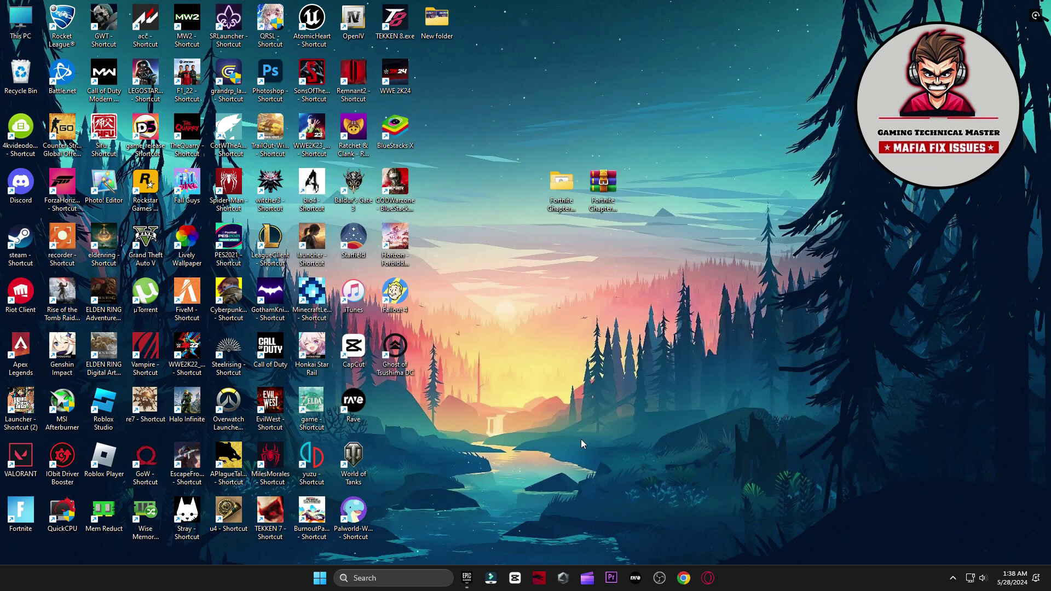
Open the NVIDIA app, check its Drivers page for a graphics driver update, and close the app.
left_click(404, 579)
type("nVIDIA")
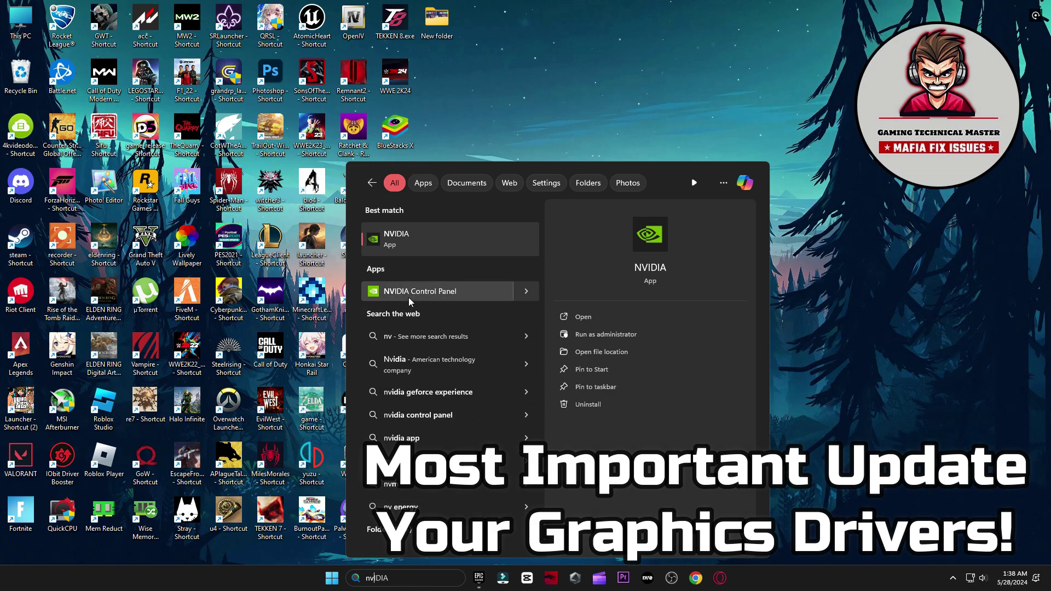
left_click(444, 241)
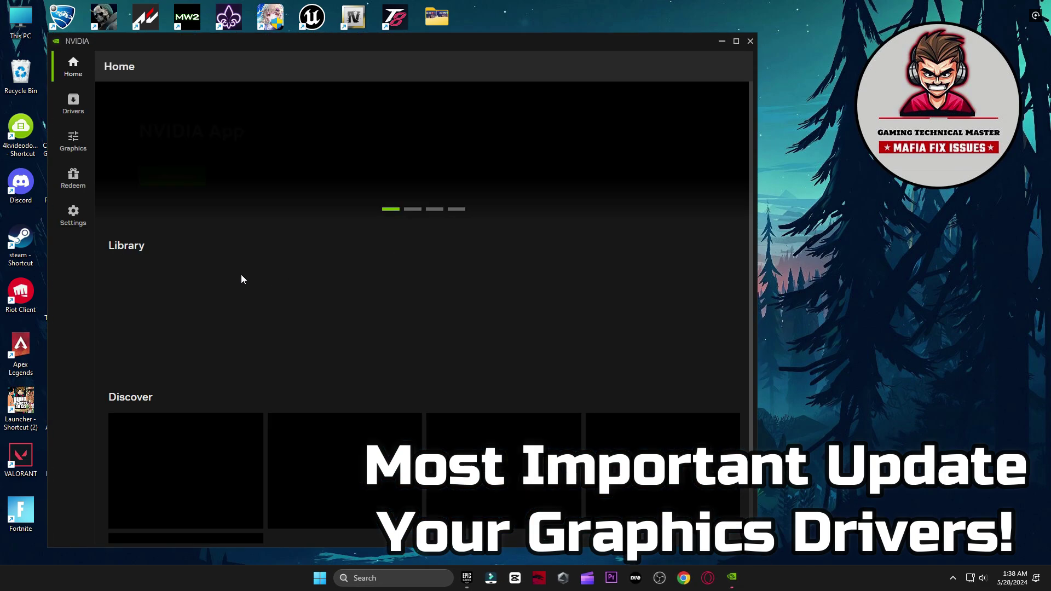
left_click(73, 99)
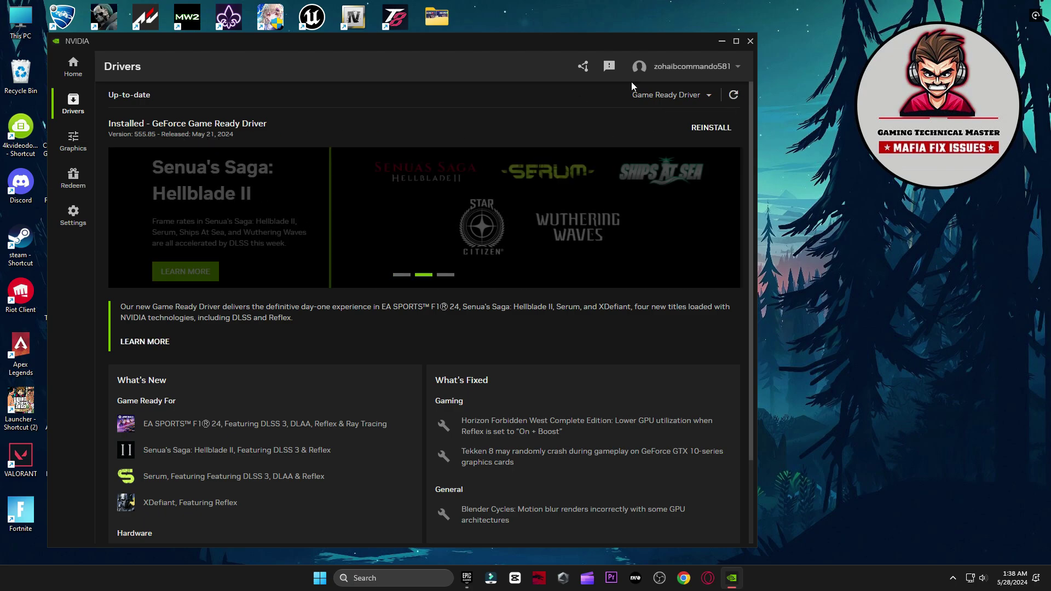
left_click(751, 41)
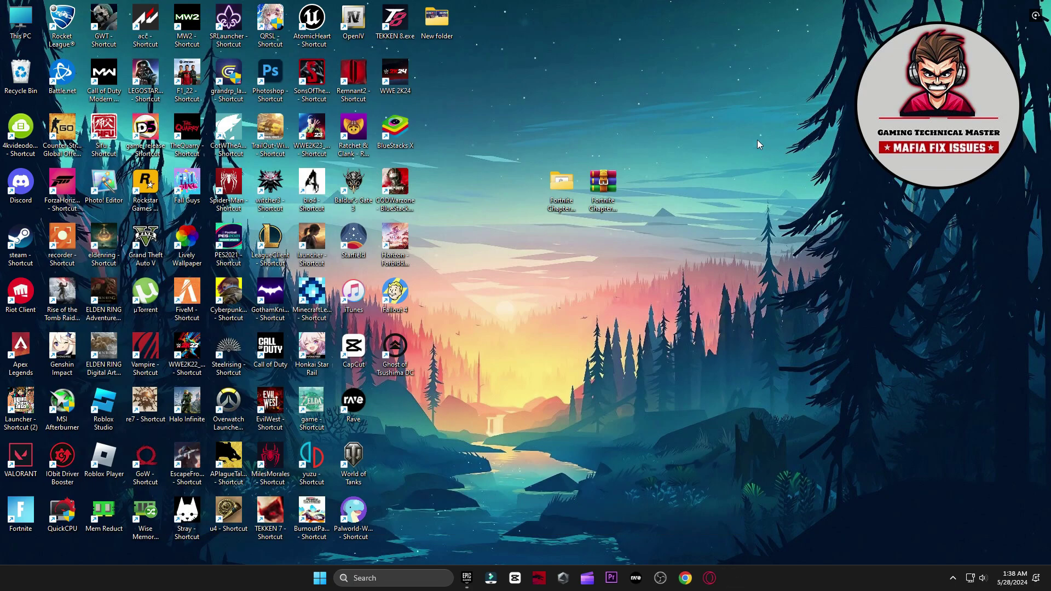
Run Timer Resolution from the boost pack's Latency (Timer Resolution ) folder, set the maximum resolution and minimize the tool.
double_click(568, 191)
double_click(312, 194)
left_click(287, 163)
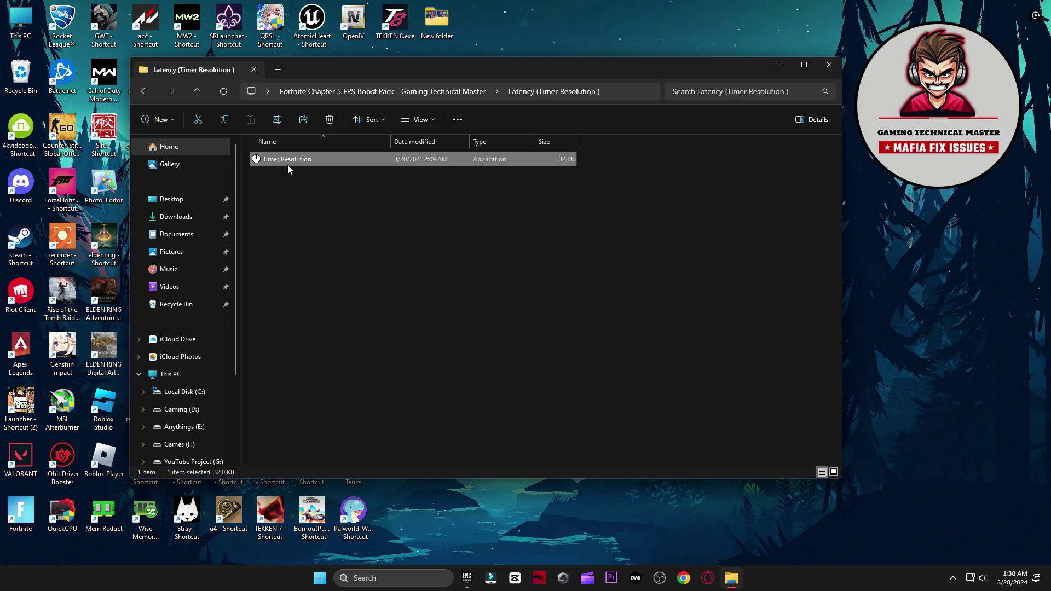
double_click(288, 164)
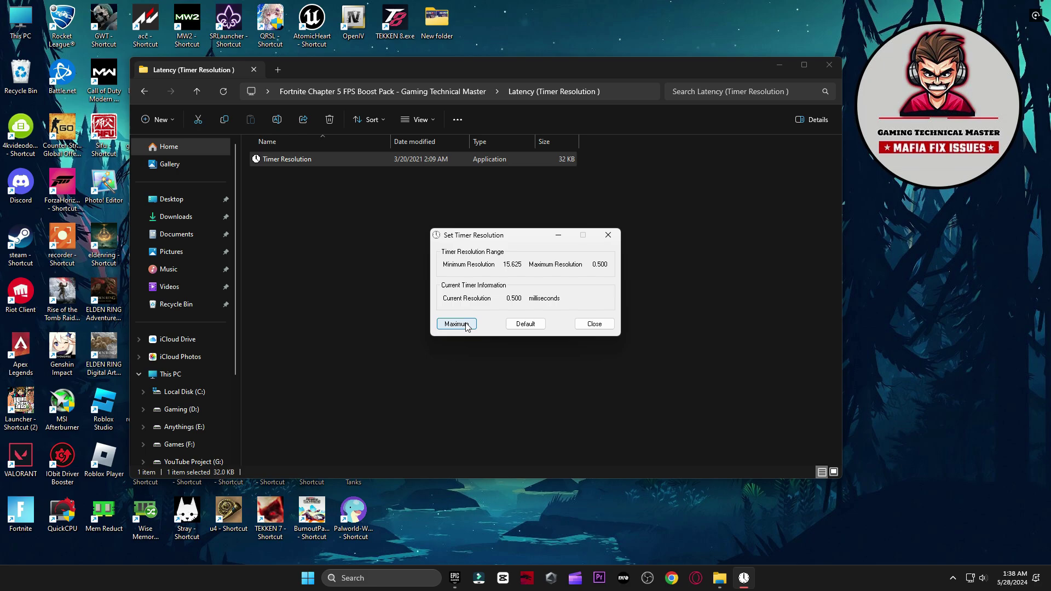
left_click(558, 236)
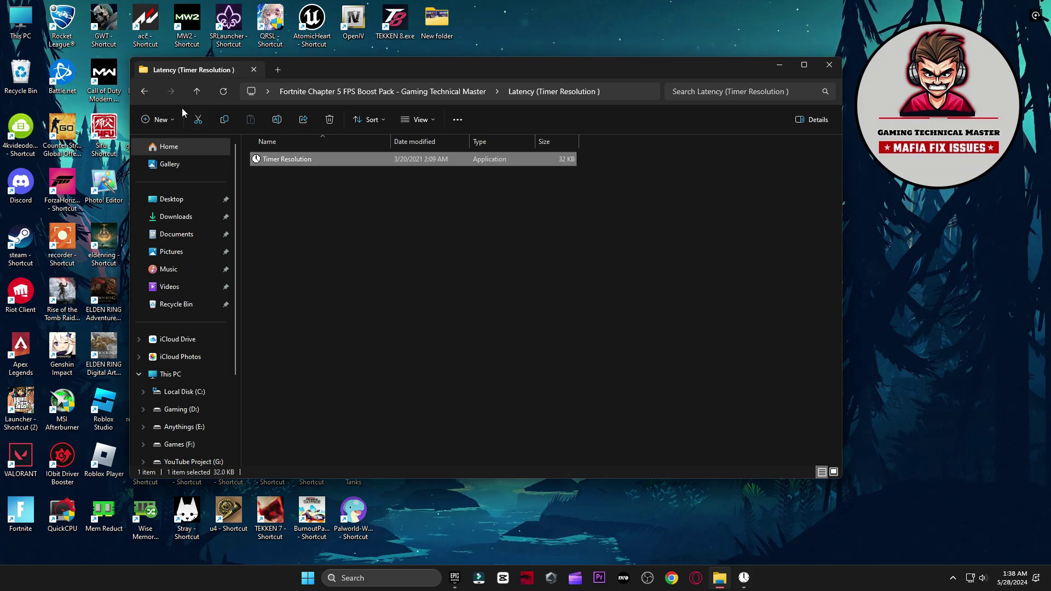
Locate the 64bit Quick-CPU installer in the pack's Power Plan folder and launch the already installed QuickCPU from the desktop.
left_click(145, 91)
double_click(290, 211)
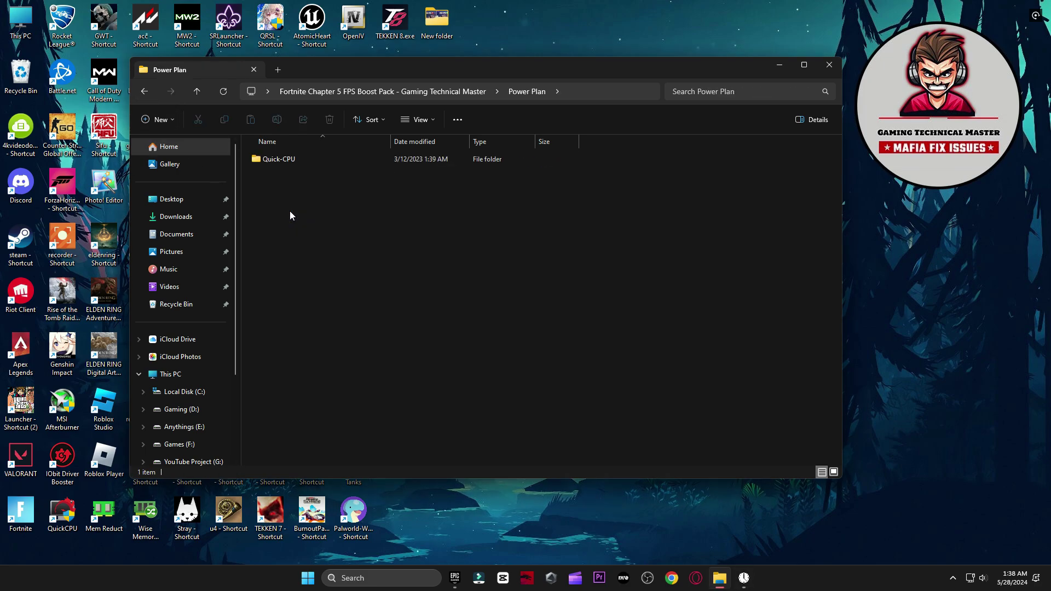
double_click(280, 159)
double_click(285, 174)
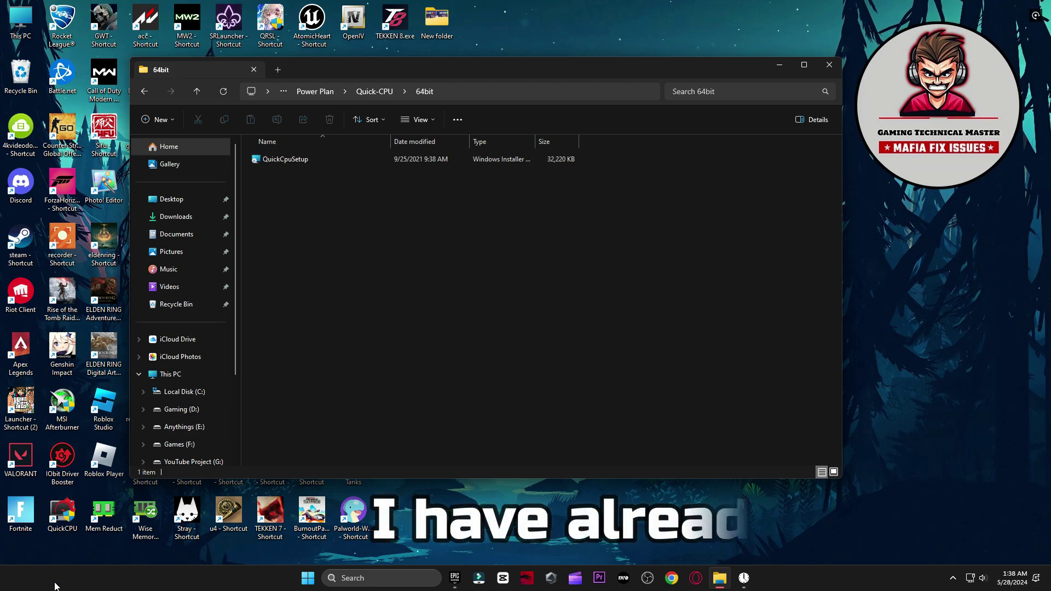
double_click(62, 522)
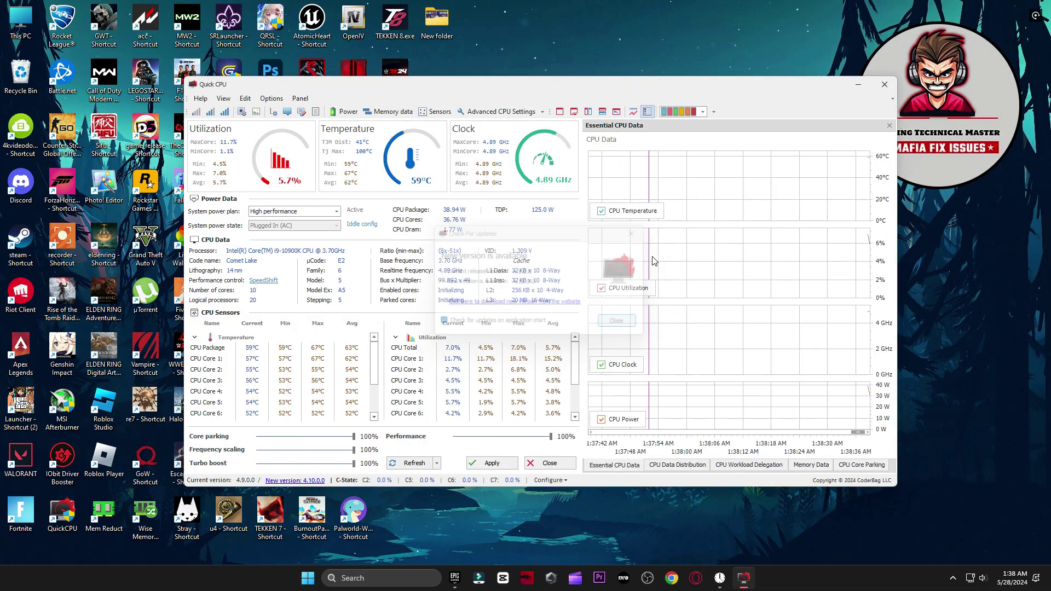
left_click_drag(676, 75, 657, 60)
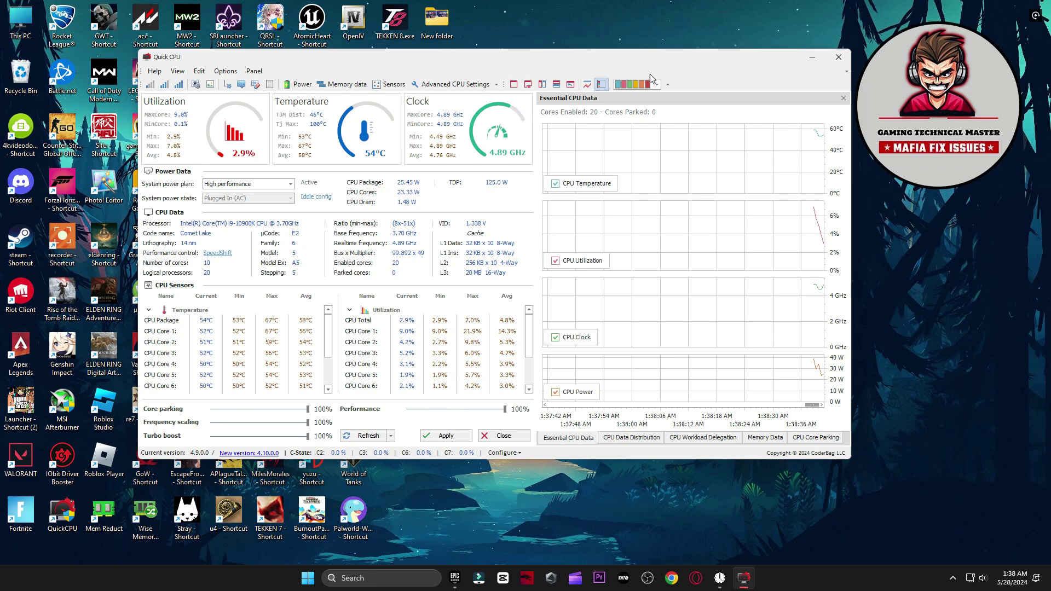
Apply the High performance system power plan with Turbo boost at 100% in Quick CPU, and close the program.
left_click(246, 184)
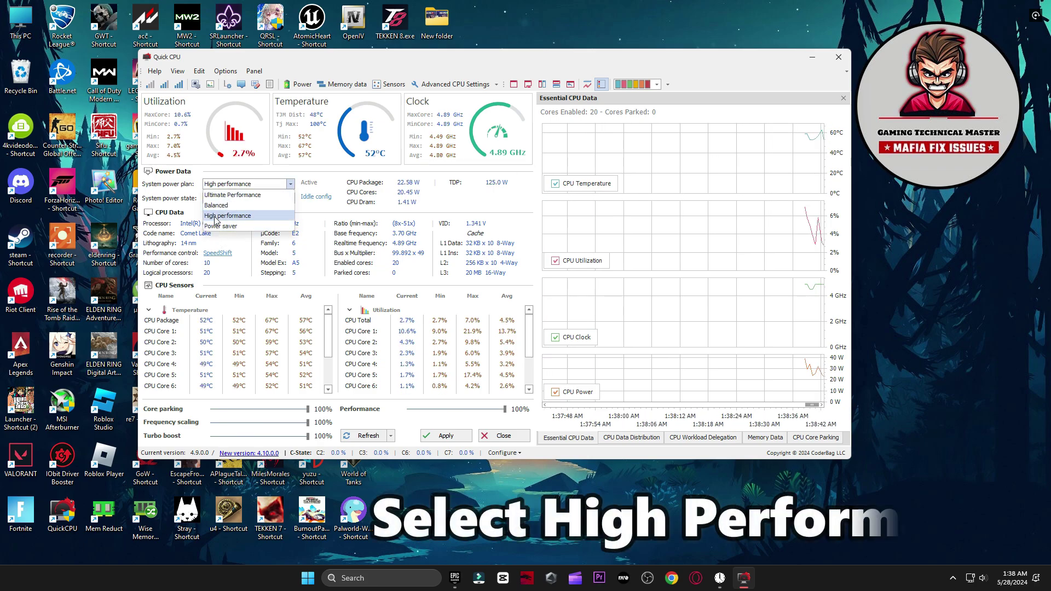
left_click(235, 216)
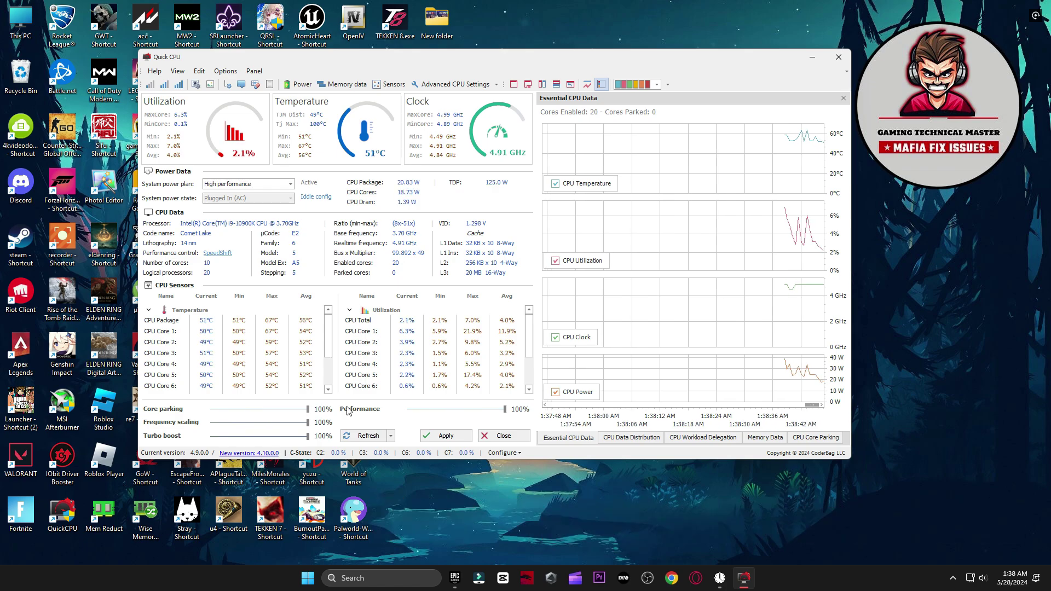
left_click_drag(306, 435, 280, 443)
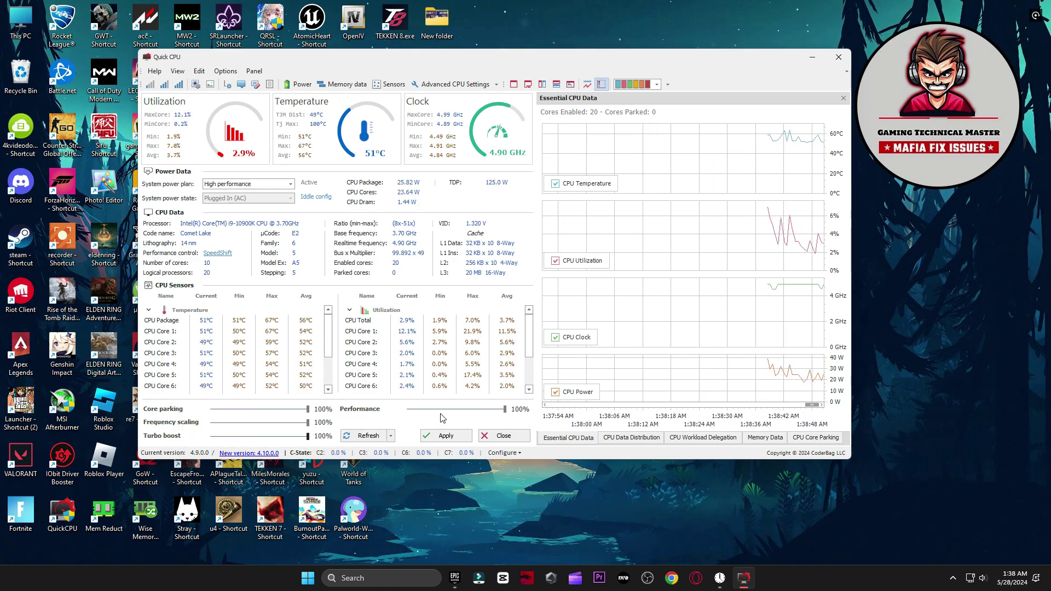
left_click(446, 438)
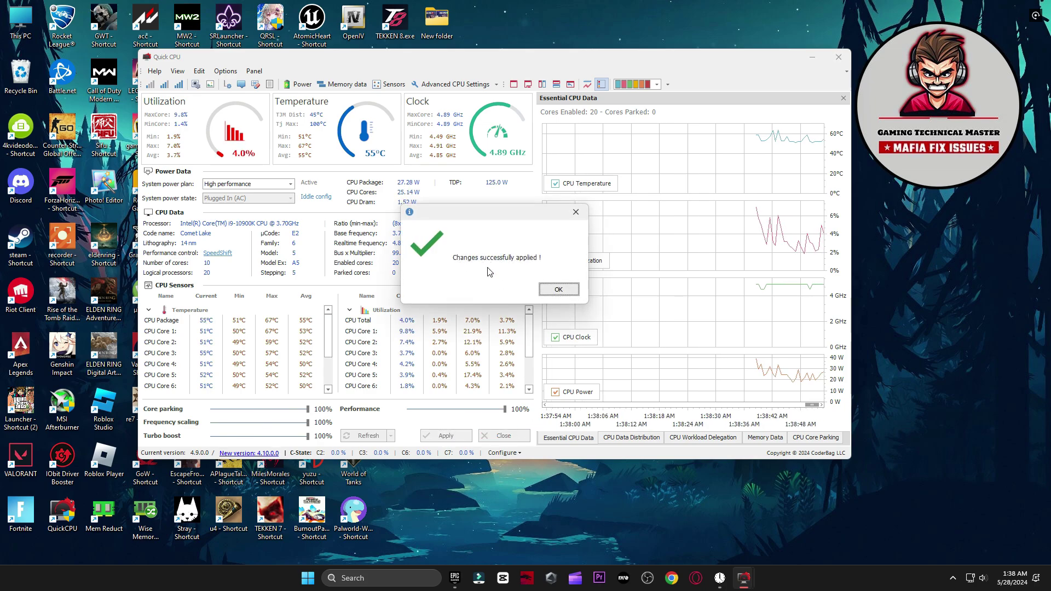
left_click(550, 284)
left_click(504, 436)
Check the active and additional power plans in the Windows Power Options, and close the window.
left_click(388, 579)
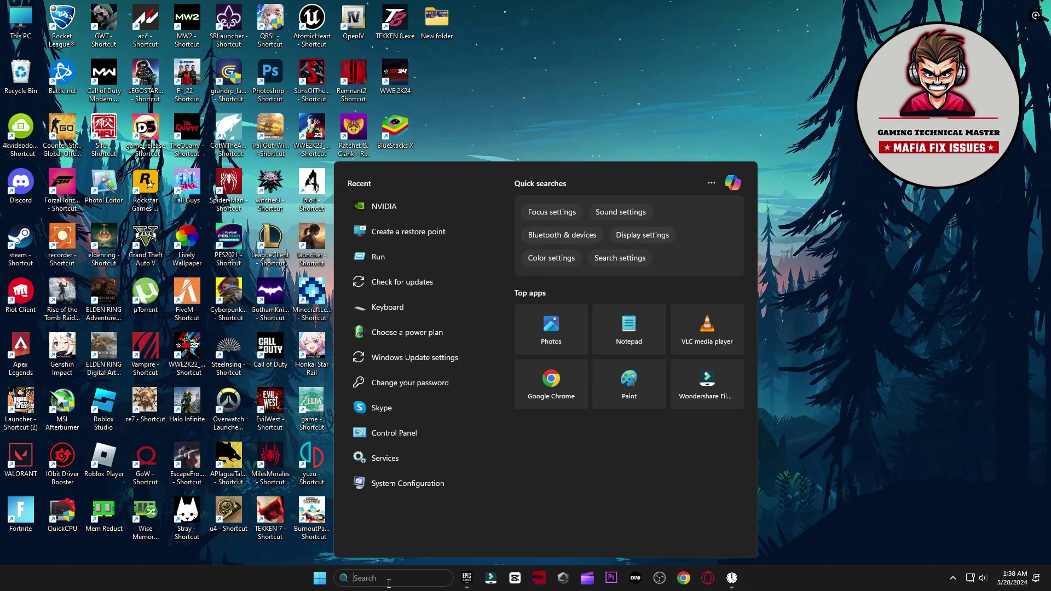
type("power plan")
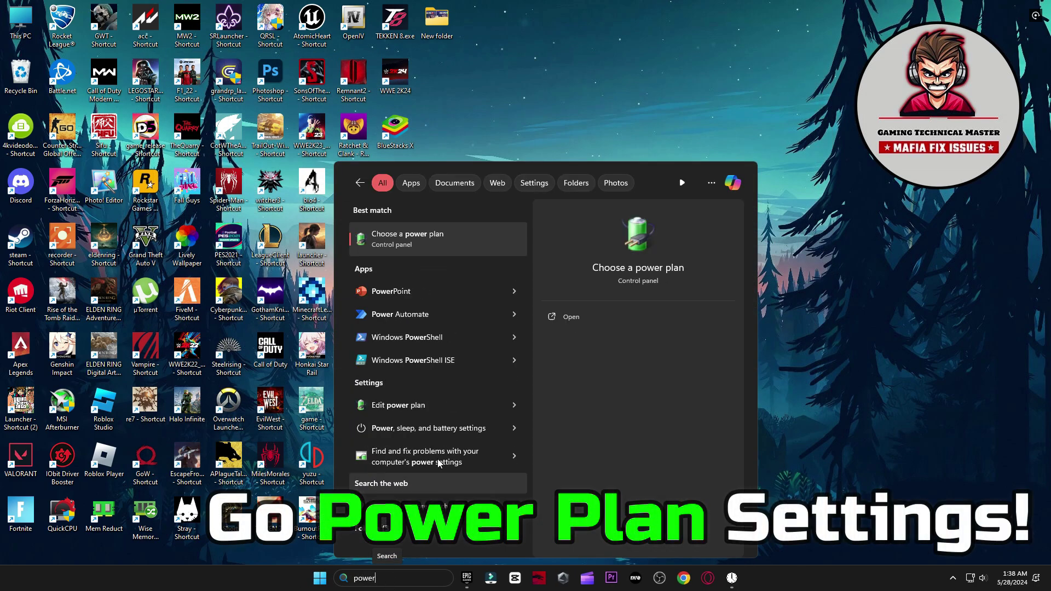
left_click(425, 236)
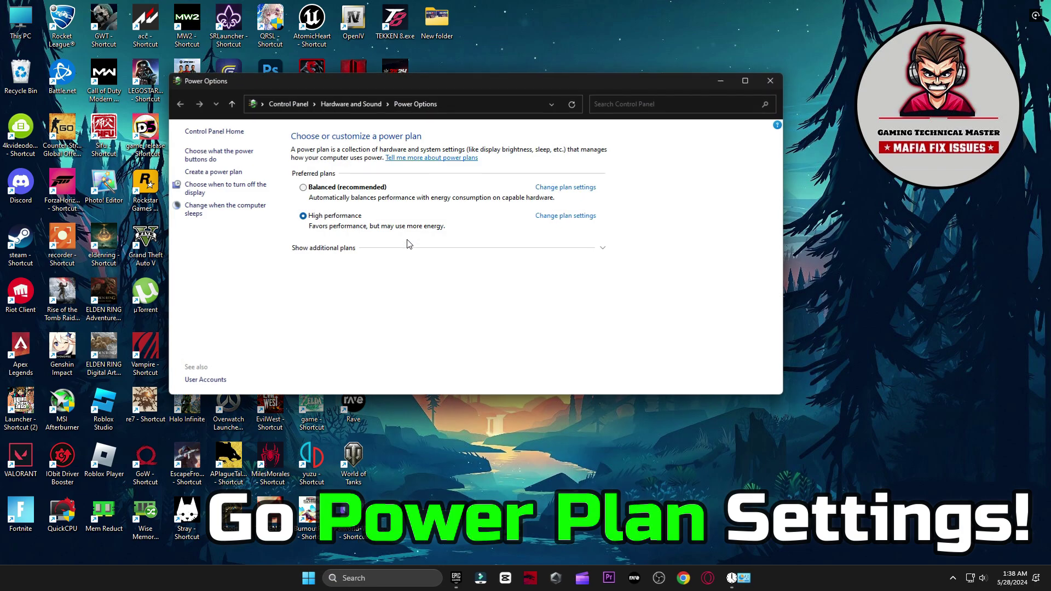
left_click(353, 250)
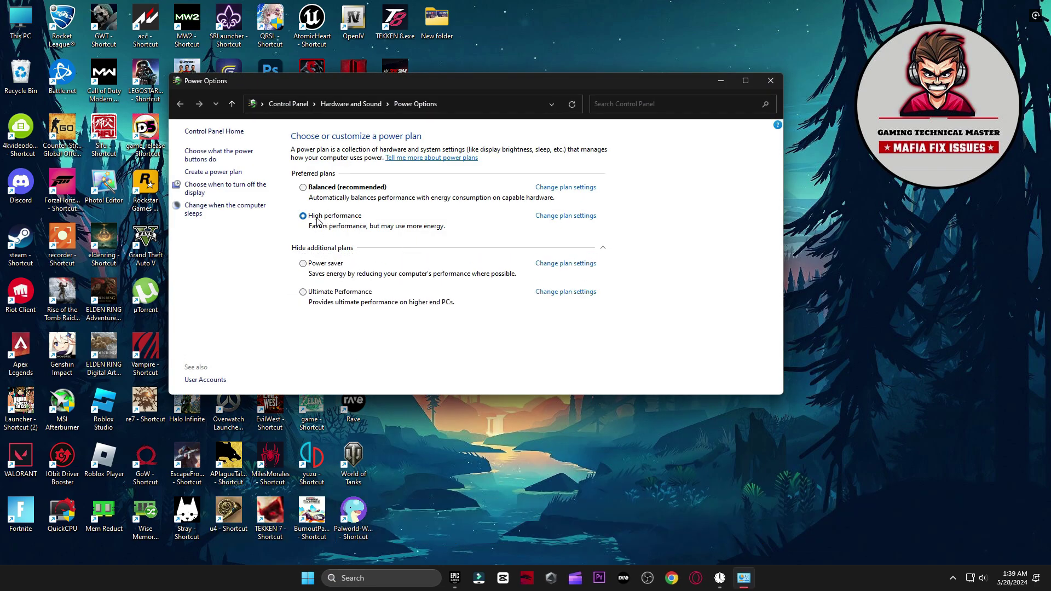
left_click(603, 248)
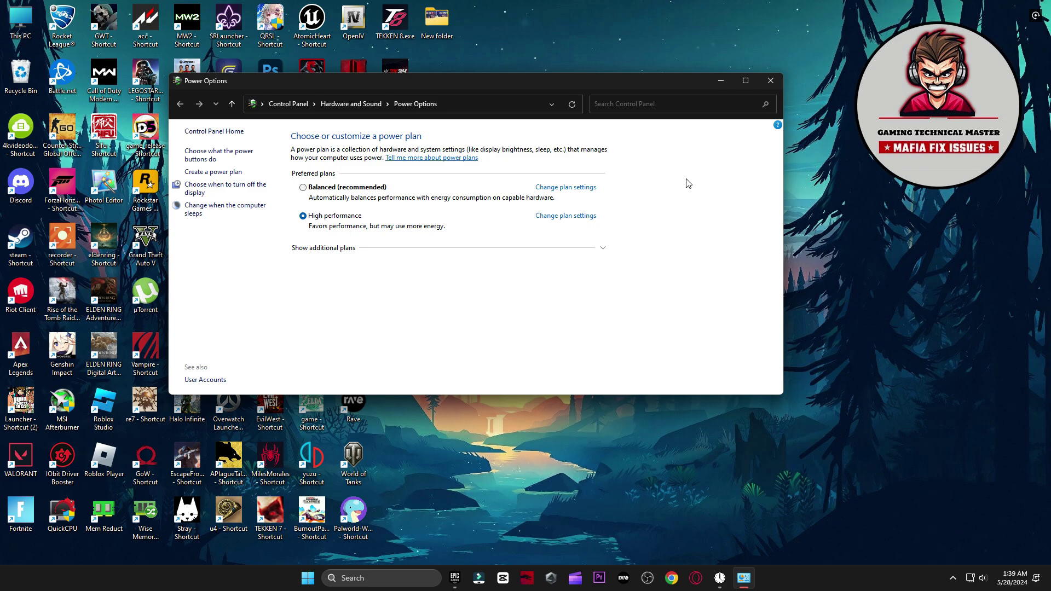
left_click(771, 81)
Open the Registry Tweaks folder of the Fortnite Chapter 5 FPS Boost Pack.
double_click(548, 206)
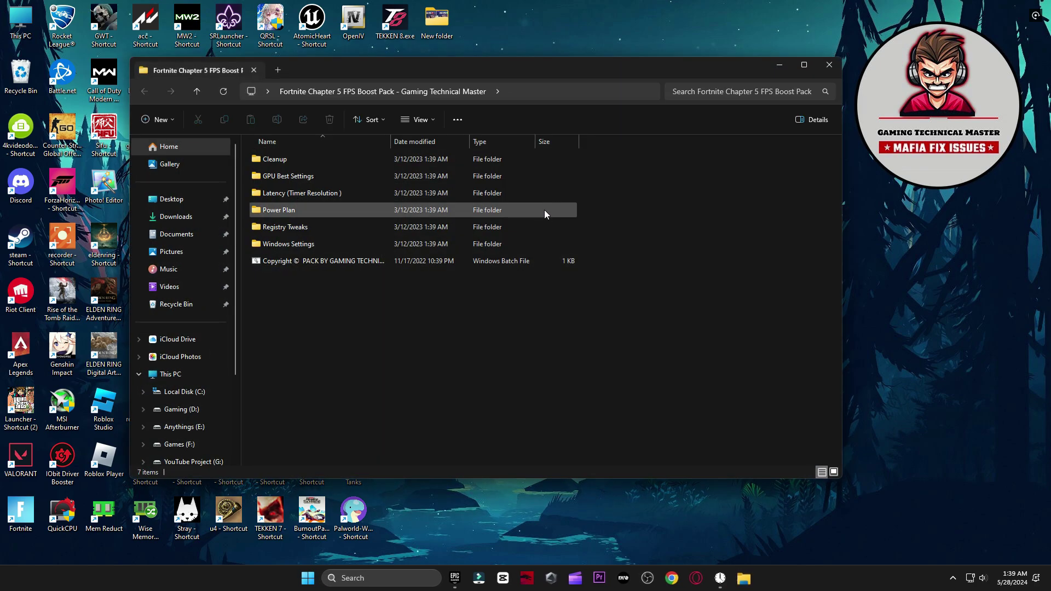
double_click(300, 229)
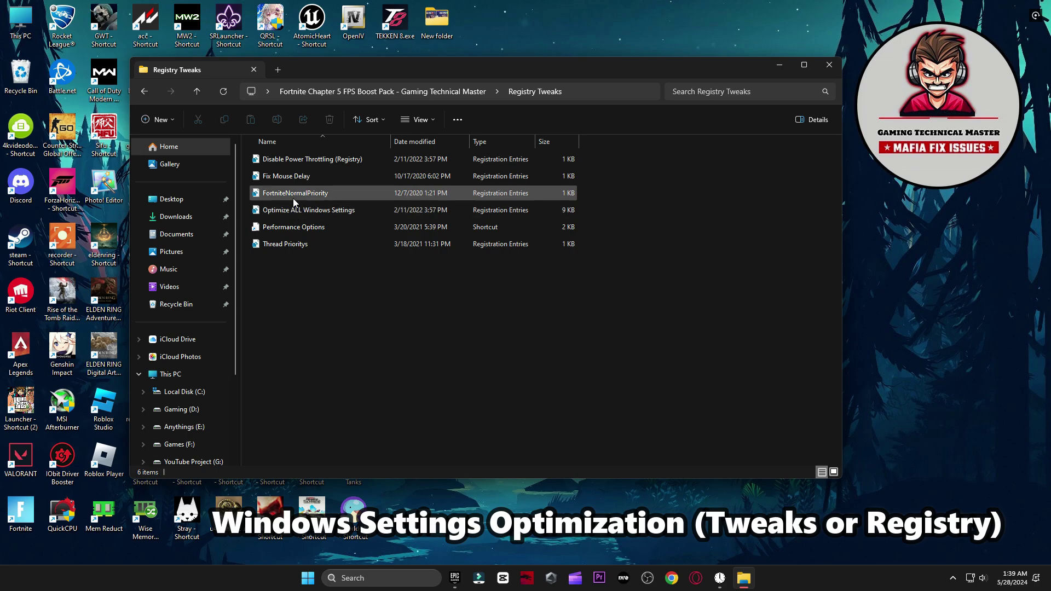
Look through the System page of Windows Settings and close Settings.
left_click(305, 580)
left_click(394, 324)
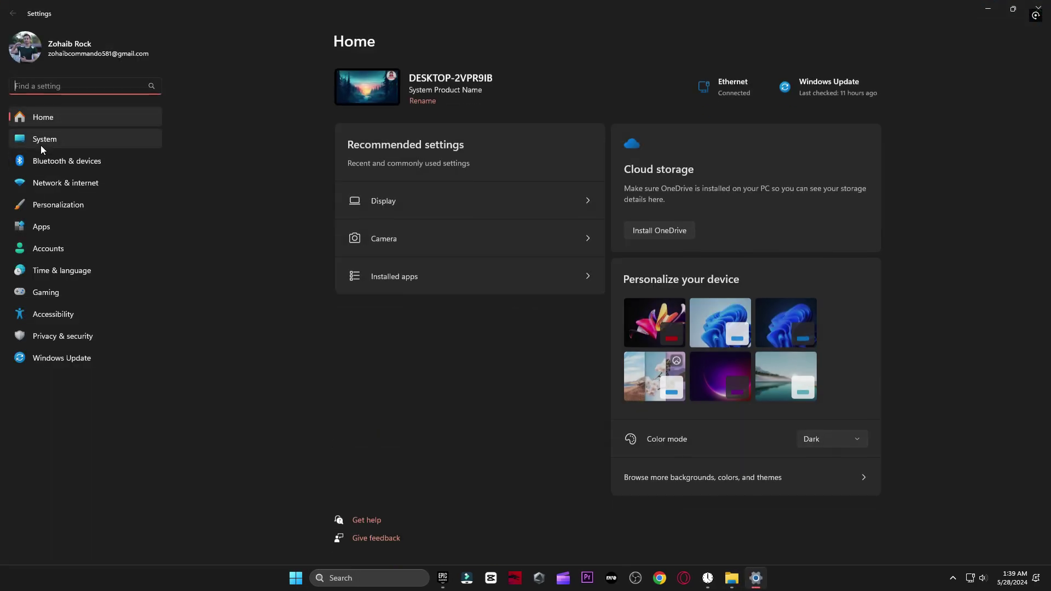
left_click(41, 141)
scroll(828, 181, "down", 5)
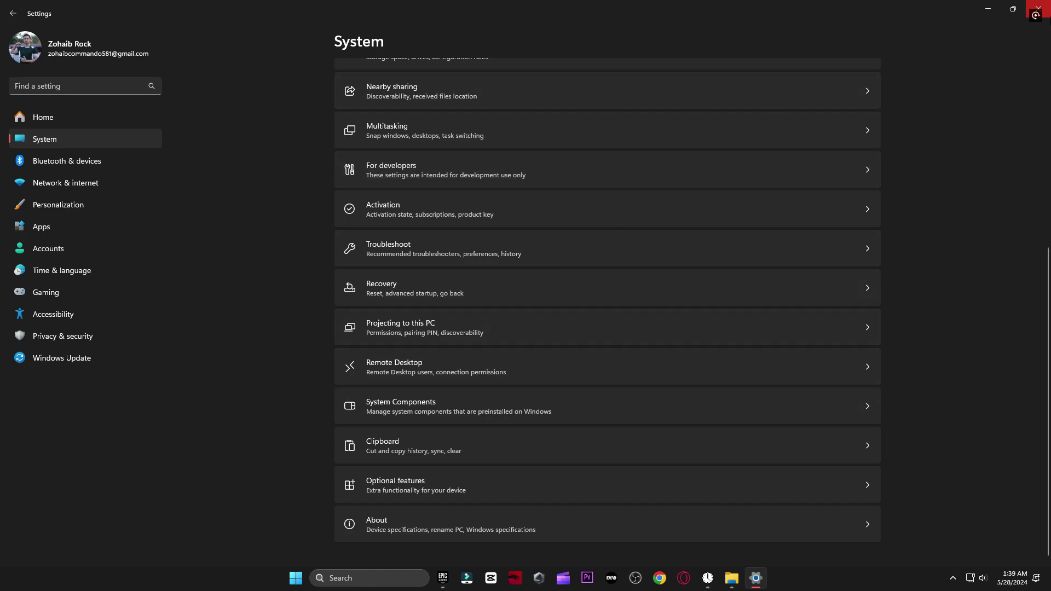
left_click(1038, 8)
Add the Optimize ALL Windows Settings and Thread Prioritys registration entries to the registry.
double_click(300, 213)
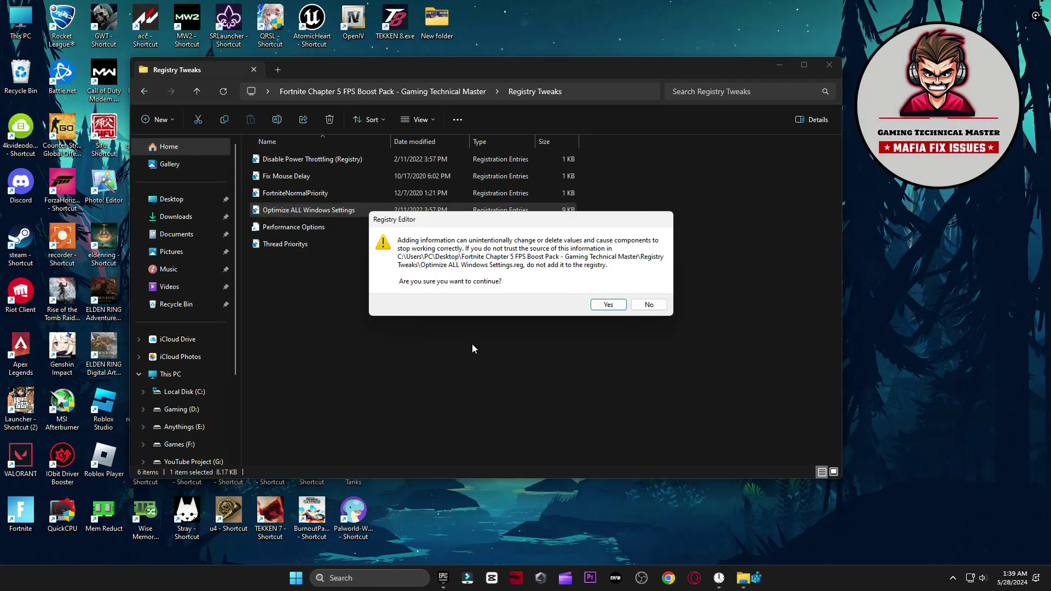
left_click(602, 302)
left_click(635, 293)
double_click(299, 244)
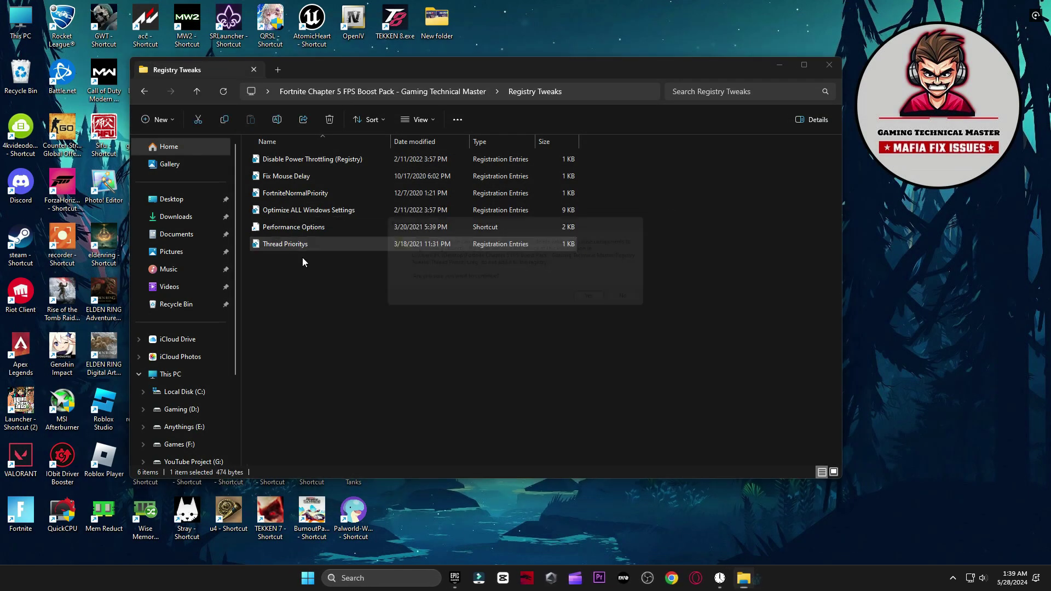
left_click(608, 304)
left_click(650, 291)
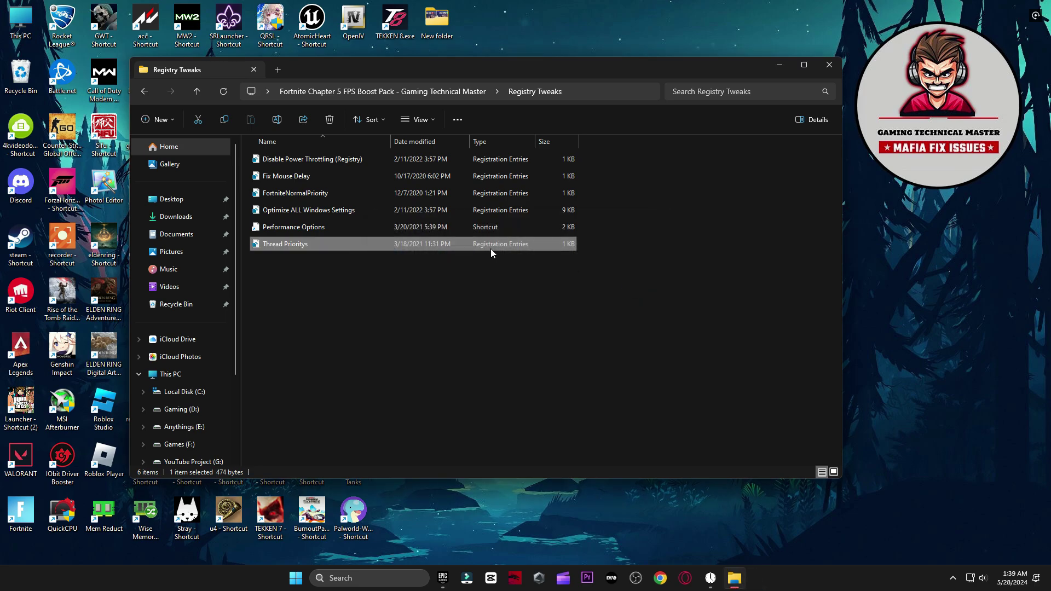
Add the FortniteNormalPriority and Fix Mouse Delay registration entries to the registry.
double_click(295, 193)
left_click(609, 304)
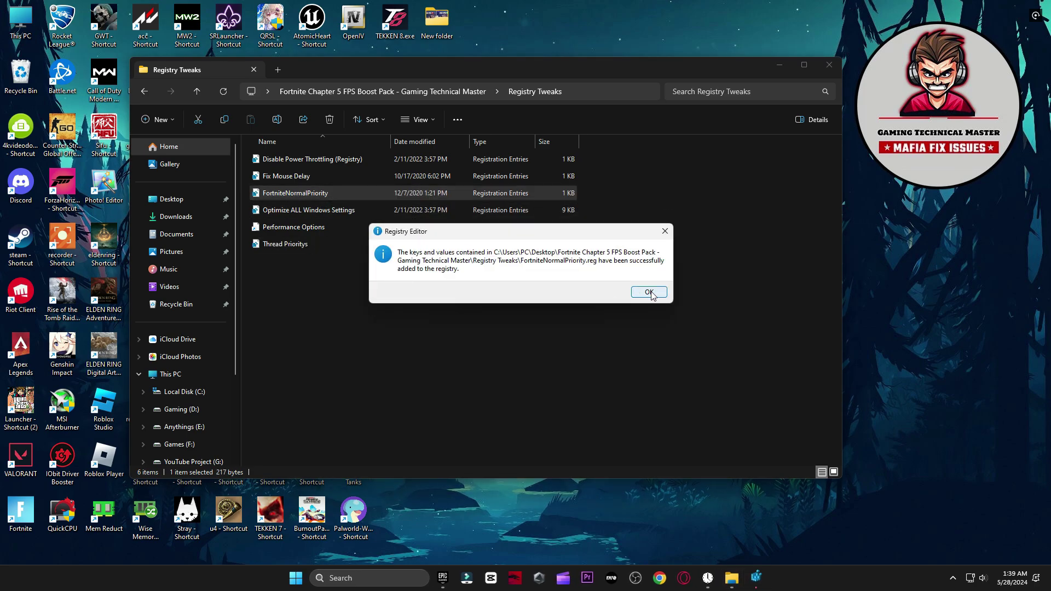
left_click(650, 291)
double_click(287, 175)
left_click(605, 303)
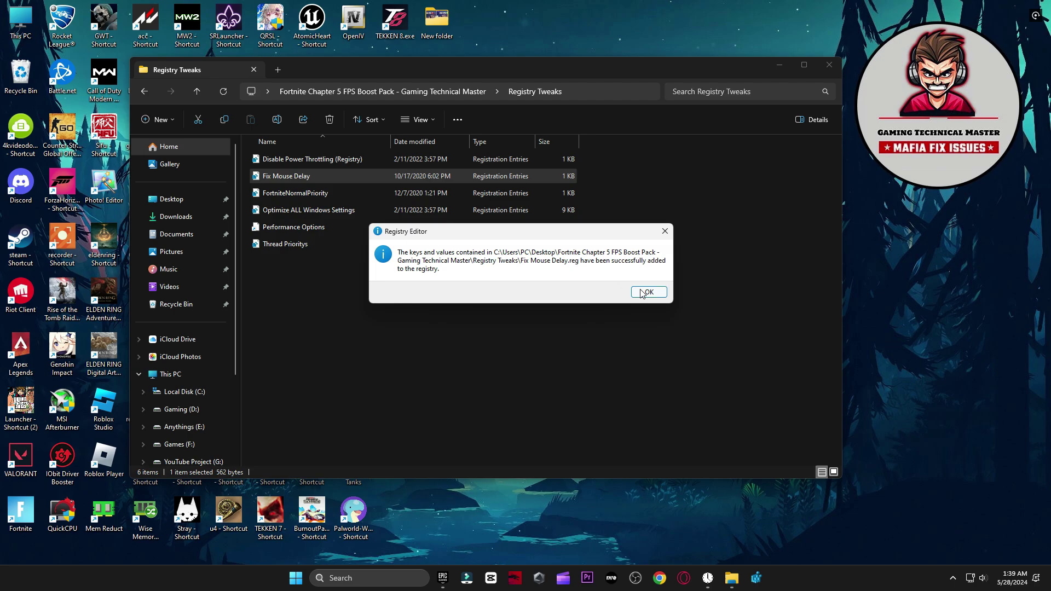
Add the Disable Power Throttling (Registry) registration entries to the registry.
left_click(649, 291)
double_click(334, 162)
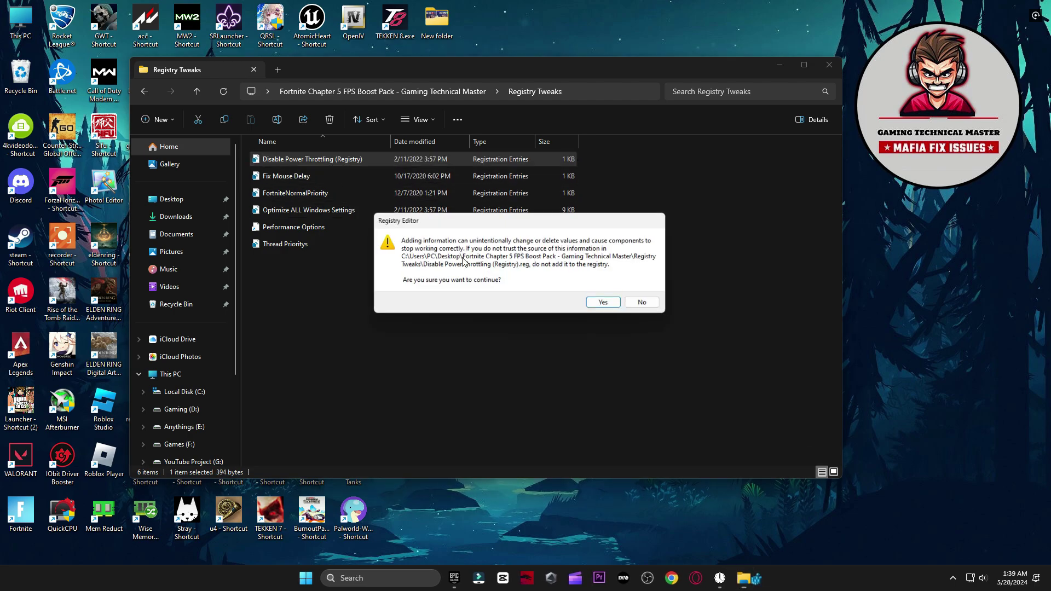
left_click(609, 304)
left_click(642, 296)
Open the Performance Options shortcut, review the visual effects settings and cancel the dialog.
double_click(292, 229)
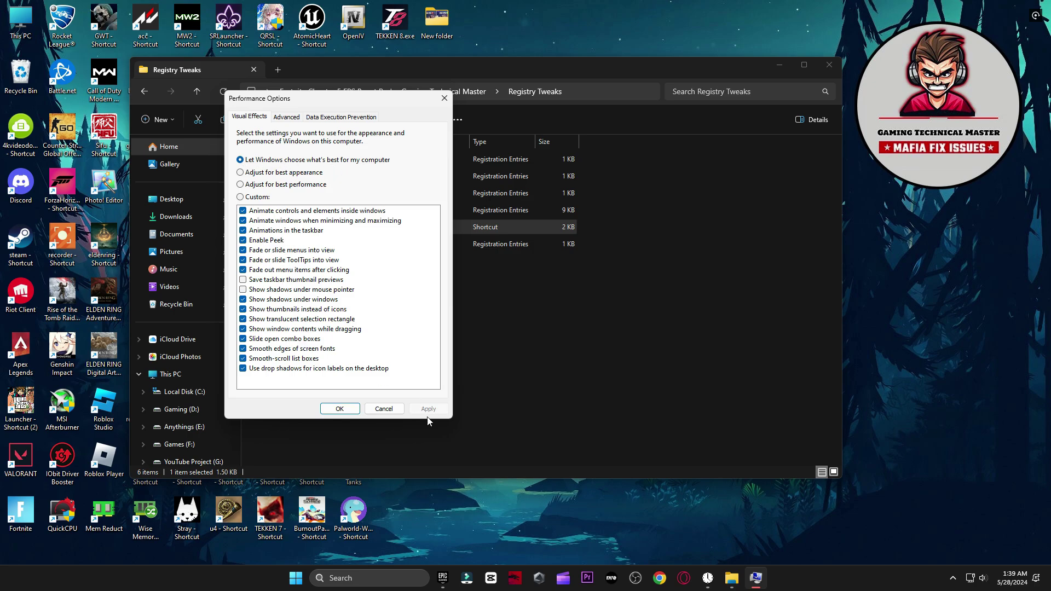
left_click(372, 410)
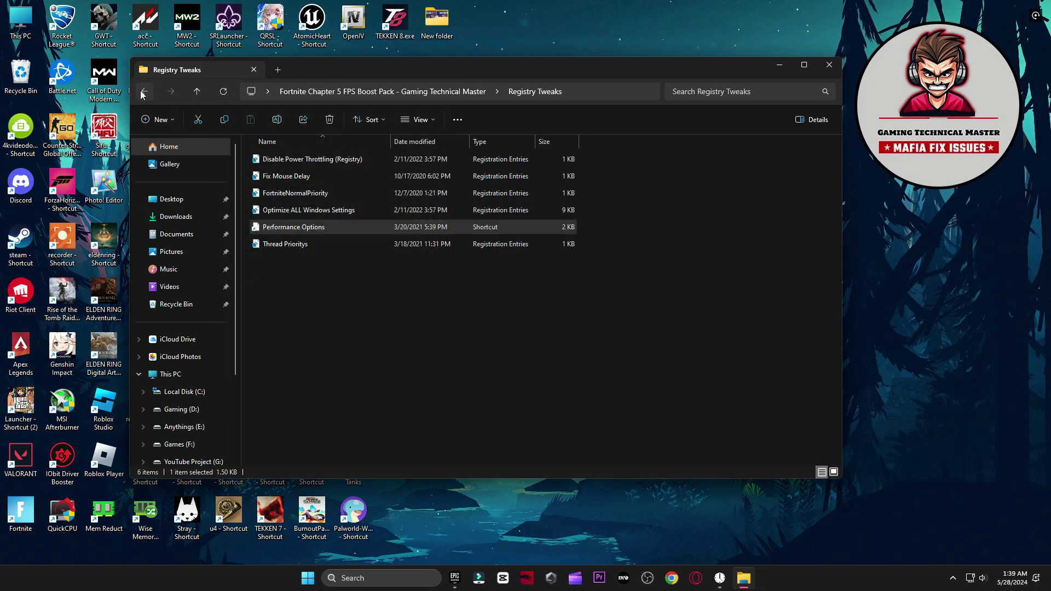
Open the Mouse shortcut from the pack's Windows Settings folder and set the pointer options with Enhance pointer precision off.
left_click(144, 91)
double_click(280, 244)
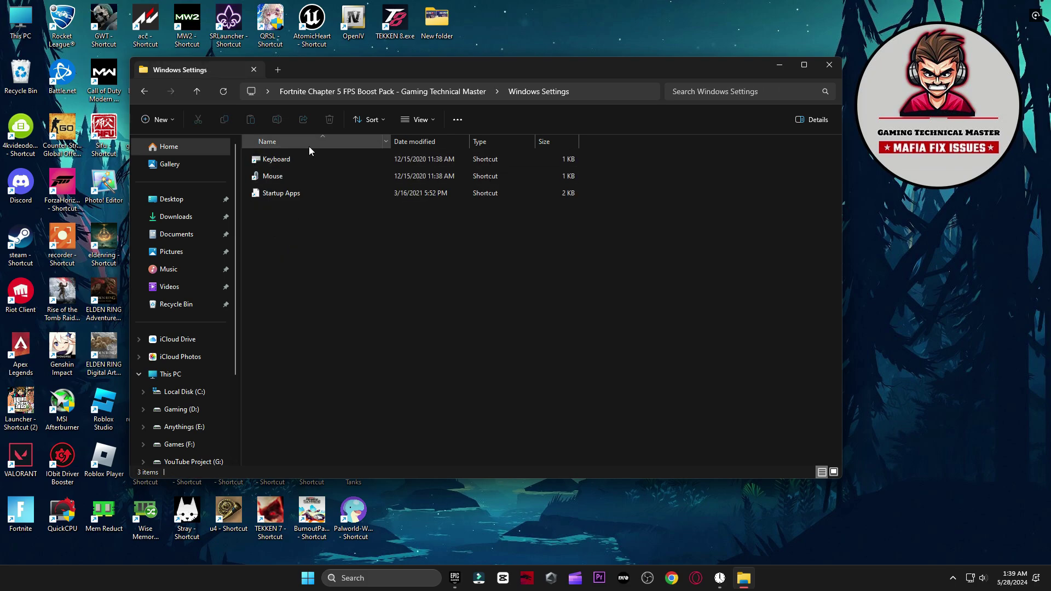
double_click(277, 175)
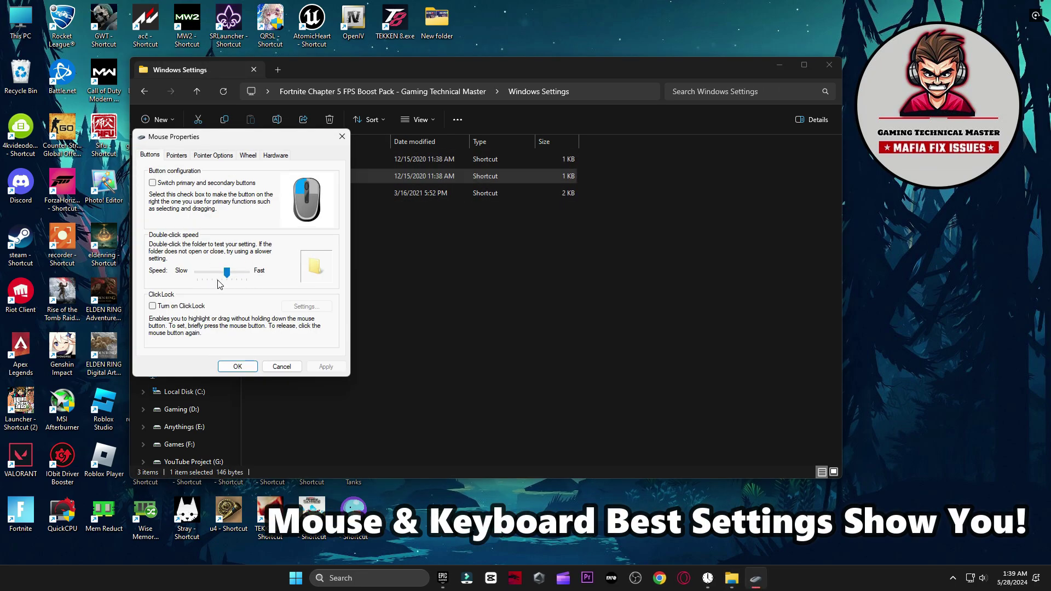
left_click(212, 156)
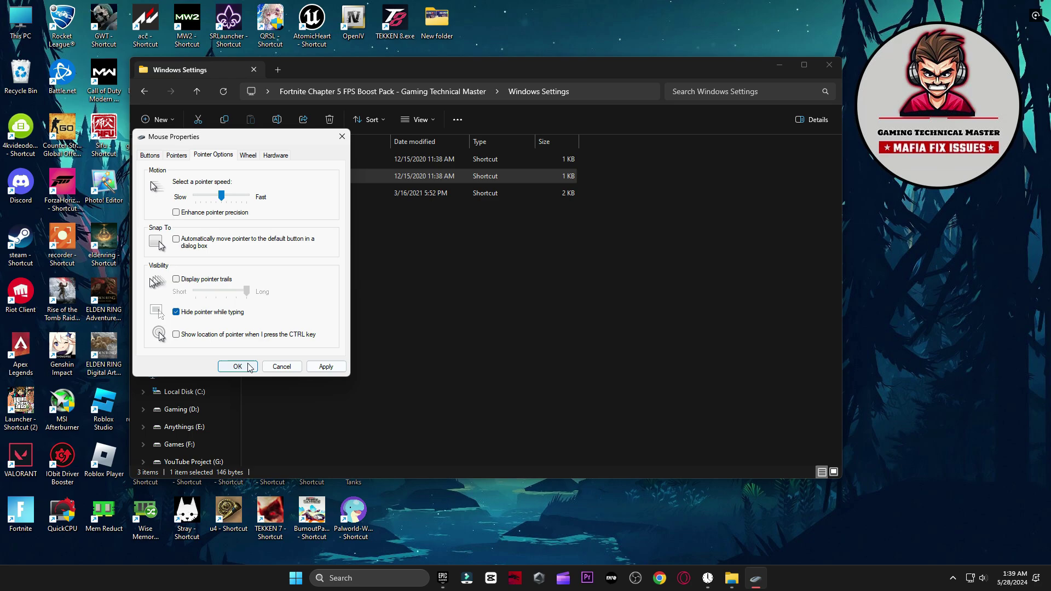
Check the repeat delay and repeat rate in Keyboard Properties, opened from the folder's shortcut and from a Windows search for "key", and close both dialogs.
double_click(373, 160)
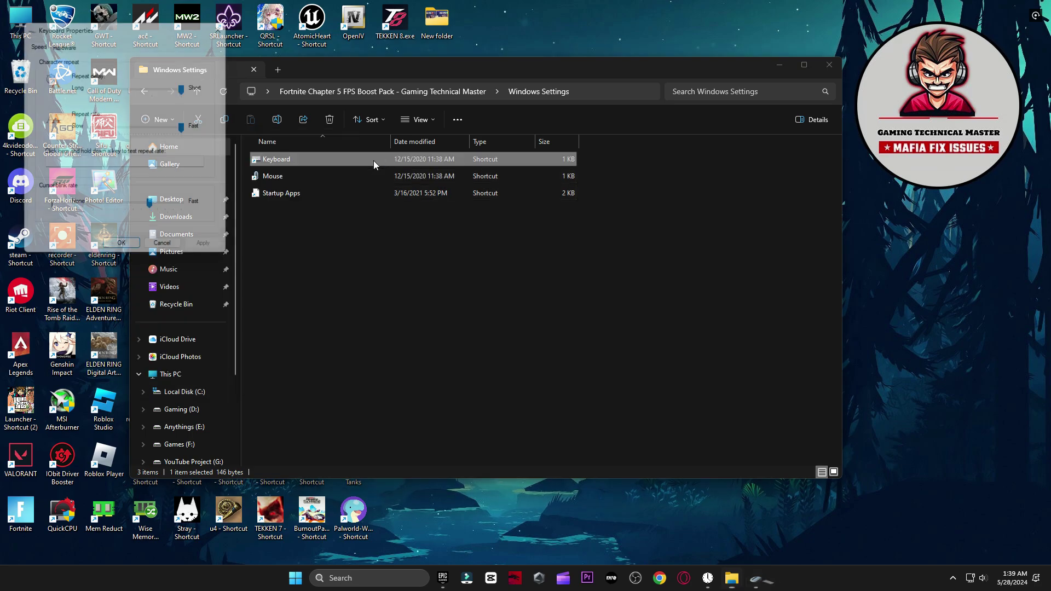
left_click(357, 580)
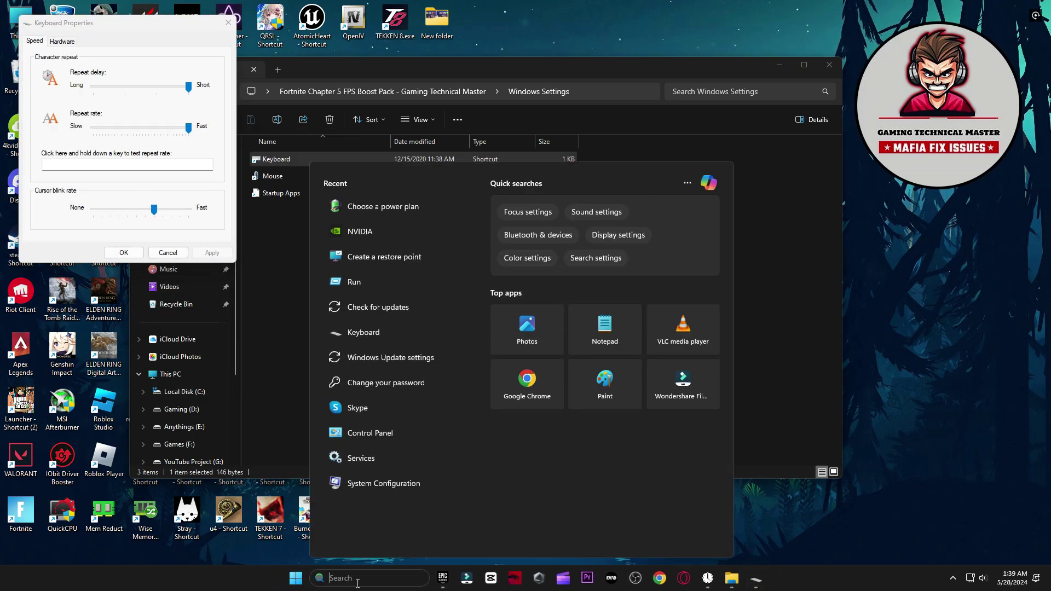
type("key")
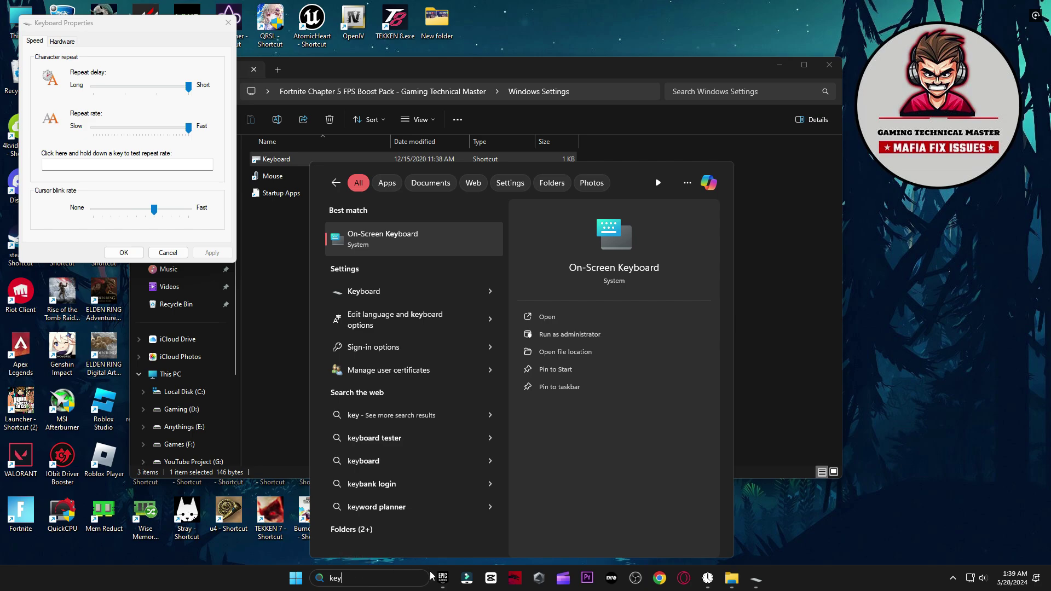
left_click(382, 294)
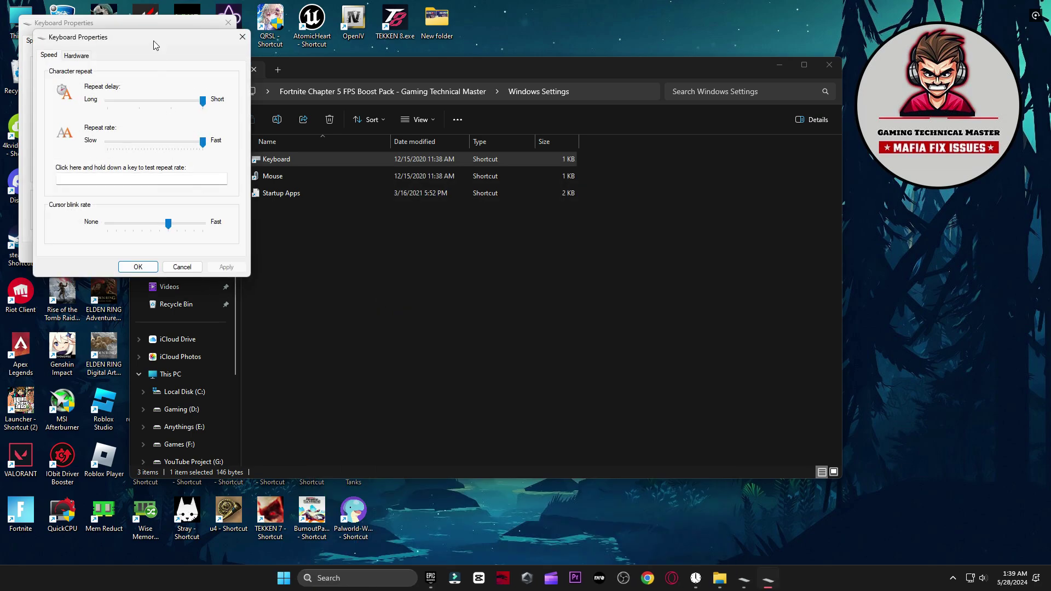
left_click_drag(155, 46, 364, 31)
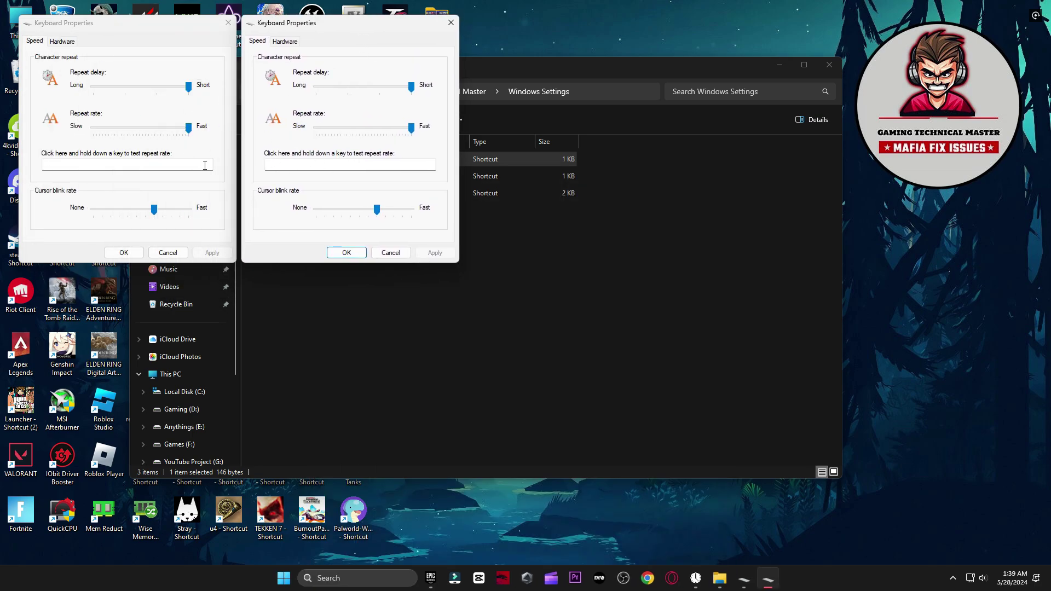
key("Escape")
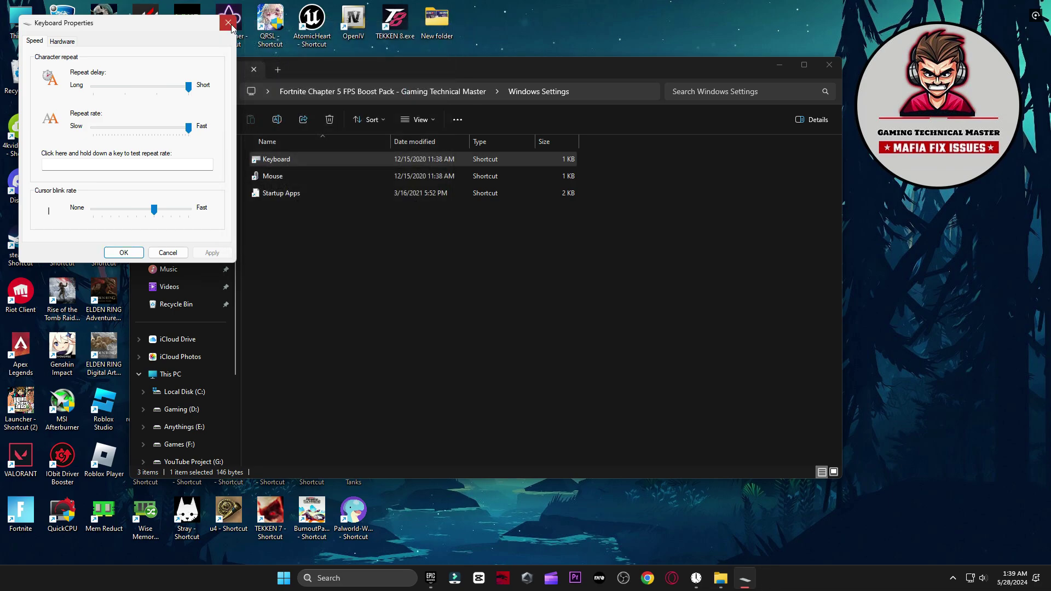
key("Escape")
Open the Startup Apps shortcut, close the pack's folder window and look through the list of startup apps.
double_click(297, 198)
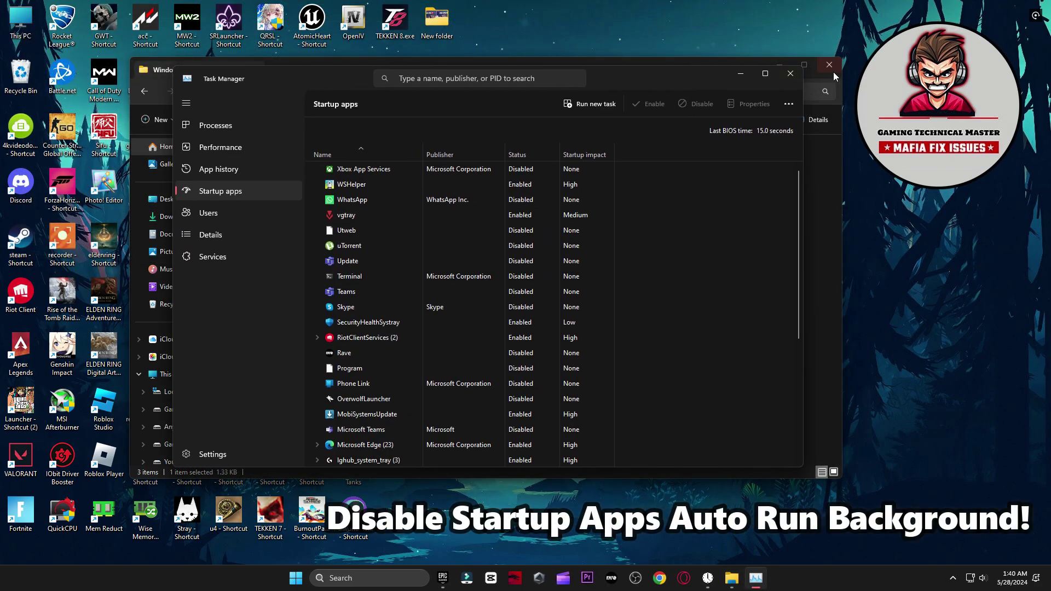
left_click(831, 68)
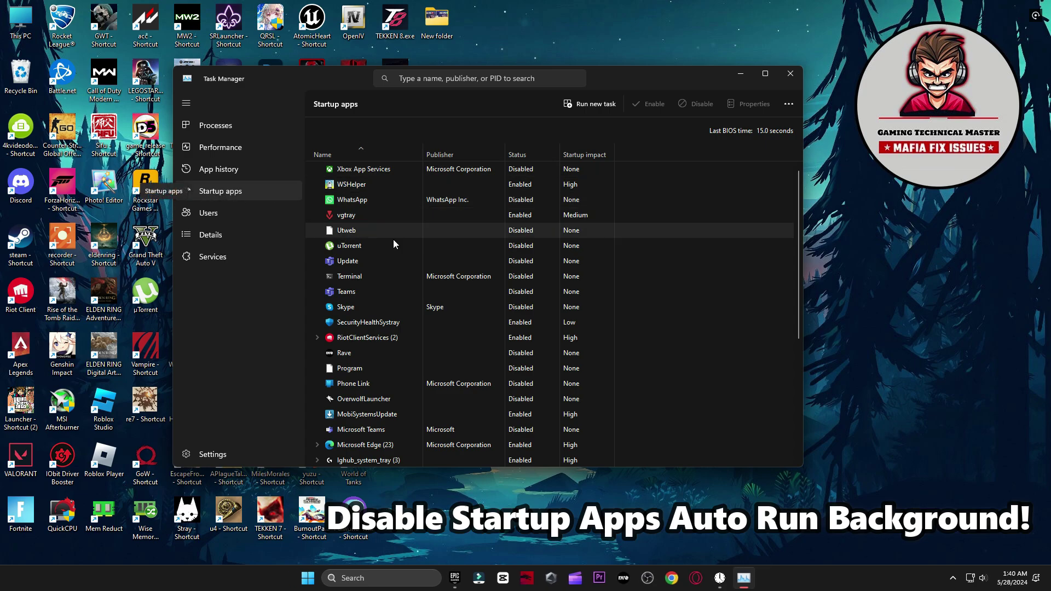
scroll(433, 280, "down", 5)
scroll(455, 323, "up", 5)
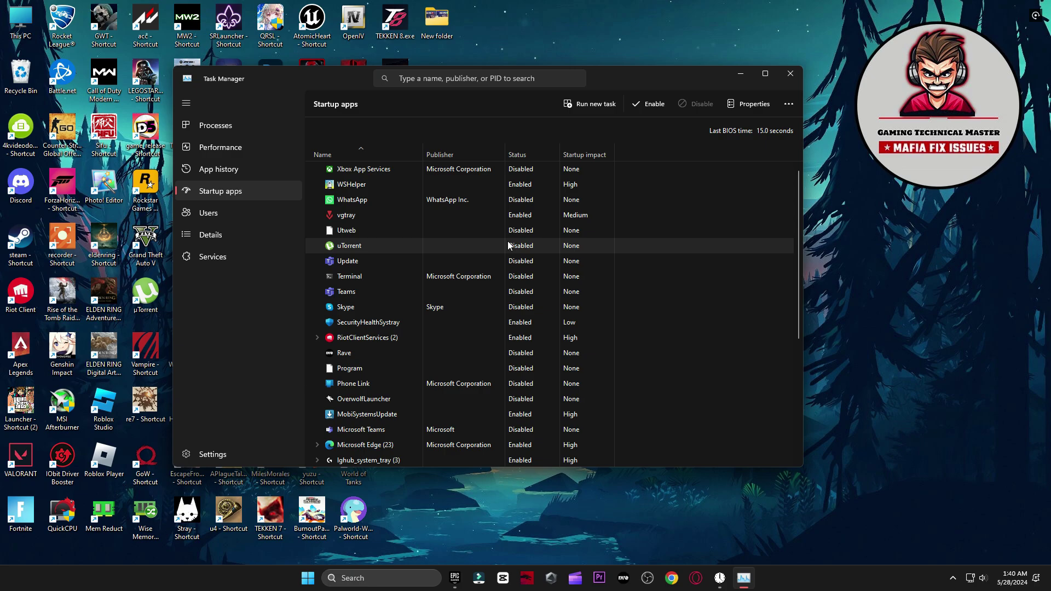
Enable the uTorrent startup app and disable it again.
left_click(649, 104)
right_click(553, 245)
left_click(569, 258)
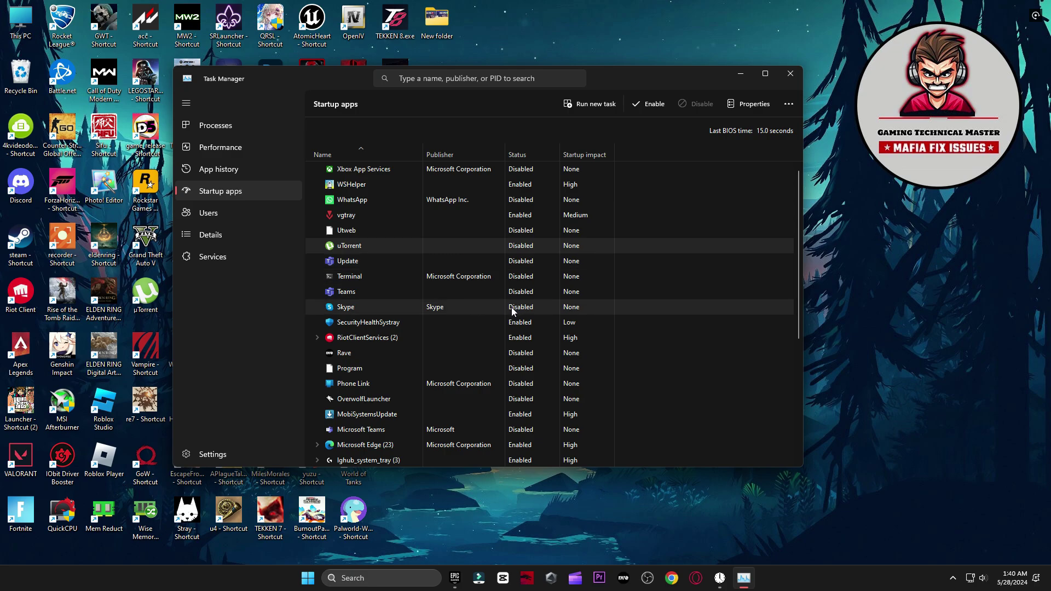
Check the status of the remaining startup apps down to AMDNoiseSuppression and close Task Manager.
scroll(529, 363, "down", 1)
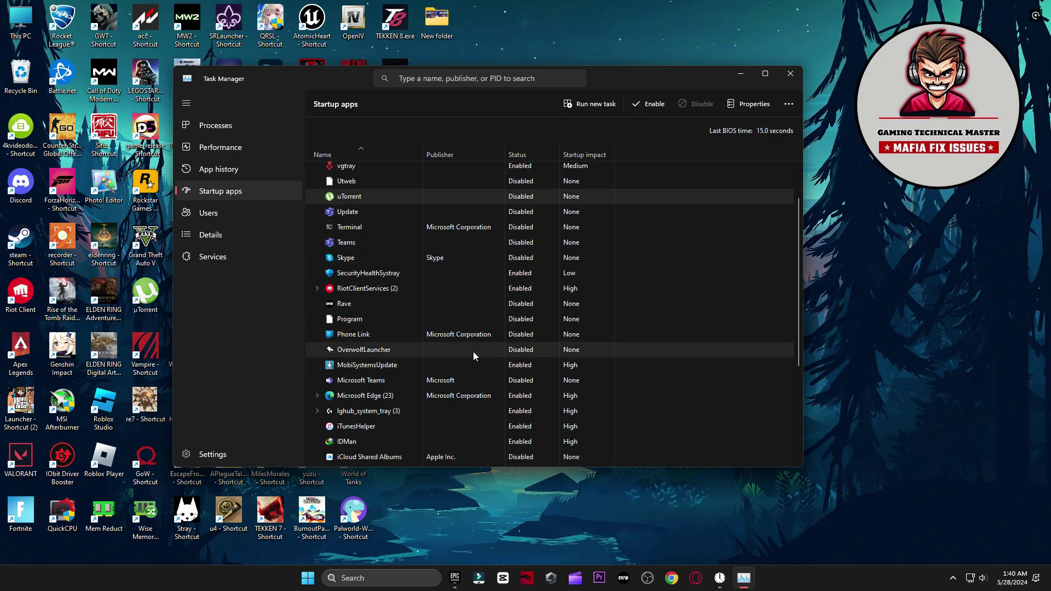
scroll(520, 355, "down", 2)
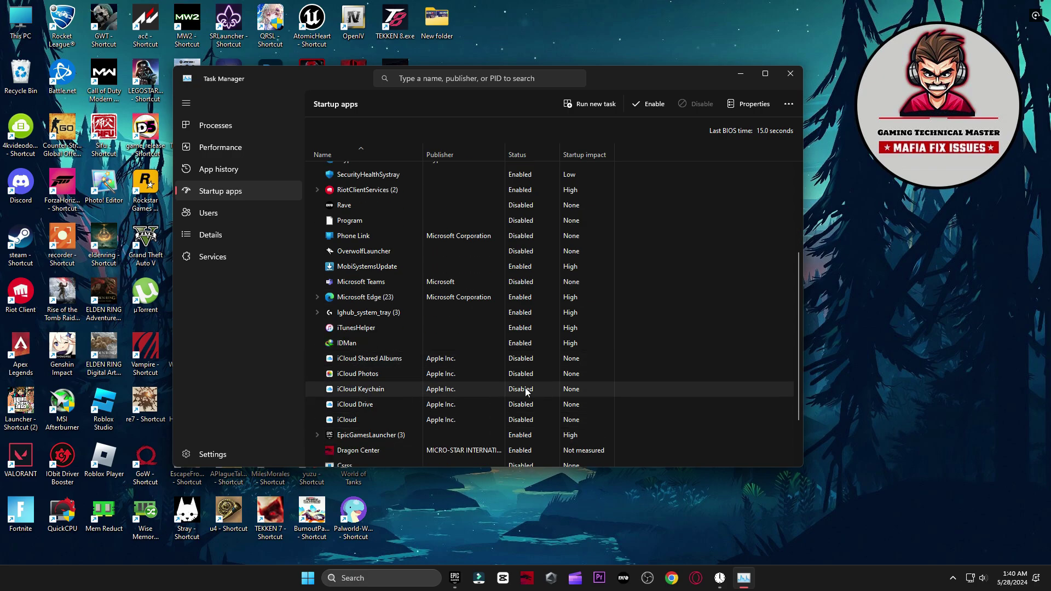
scroll(516, 372, "down", 2)
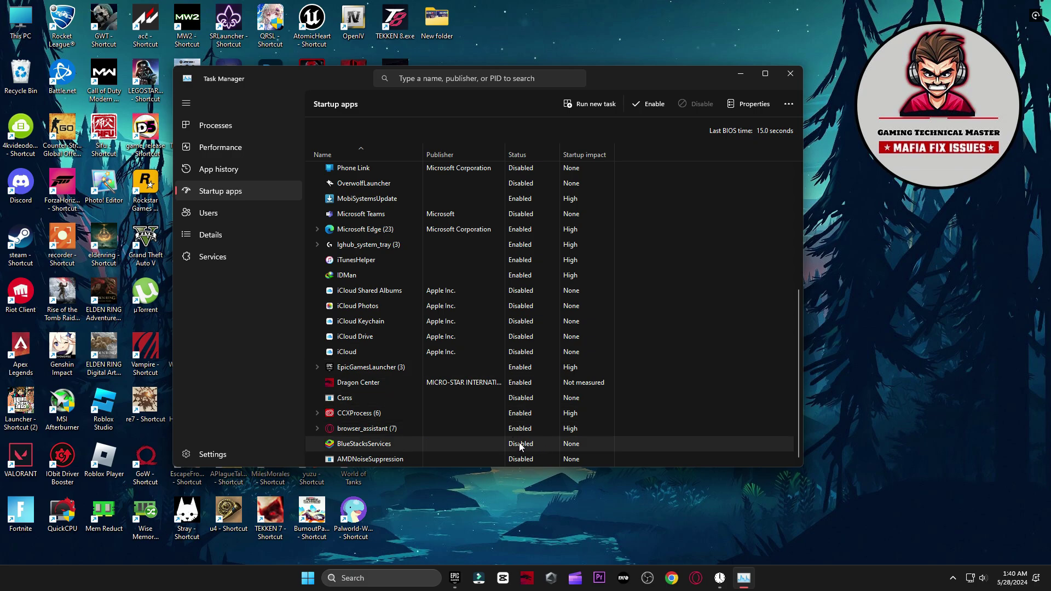
left_click(789, 74)
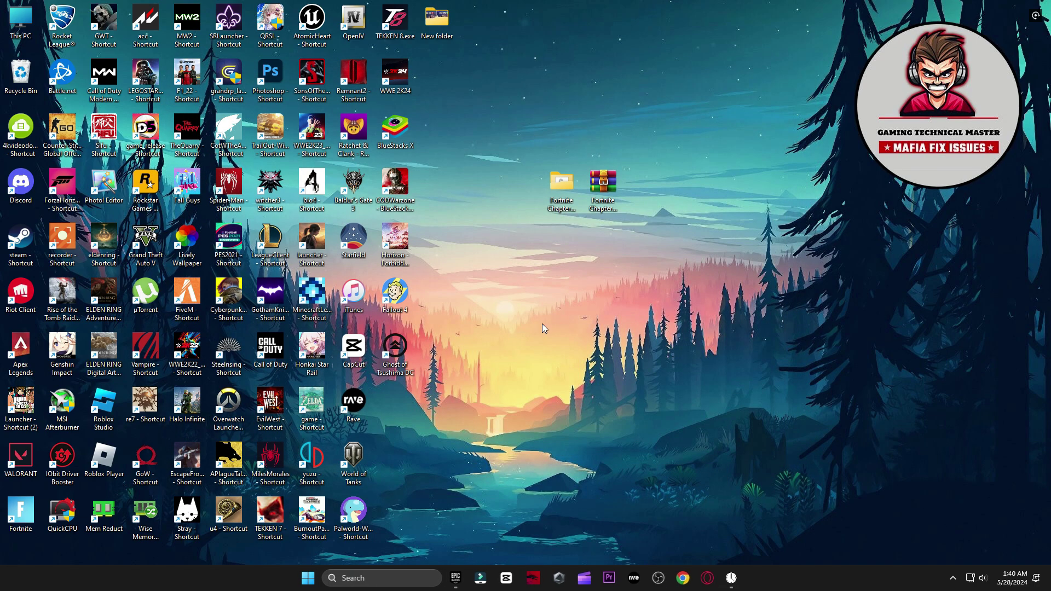
Open Windows Settings and go through the Gaming section's Game Mode page to the Graphics settings.
left_click(328, 577)
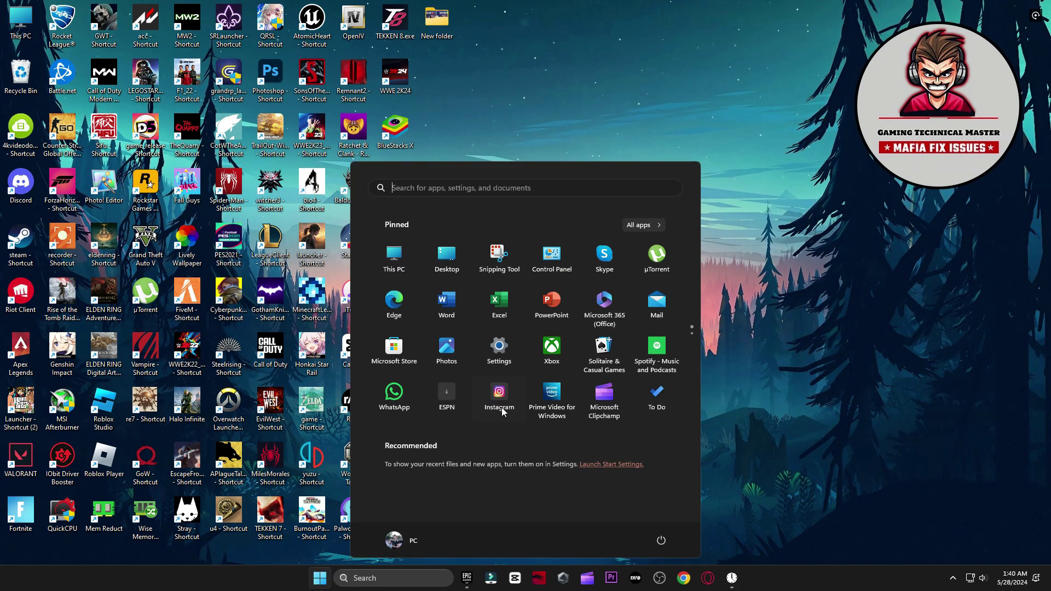
left_click(499, 353)
left_click(66, 295)
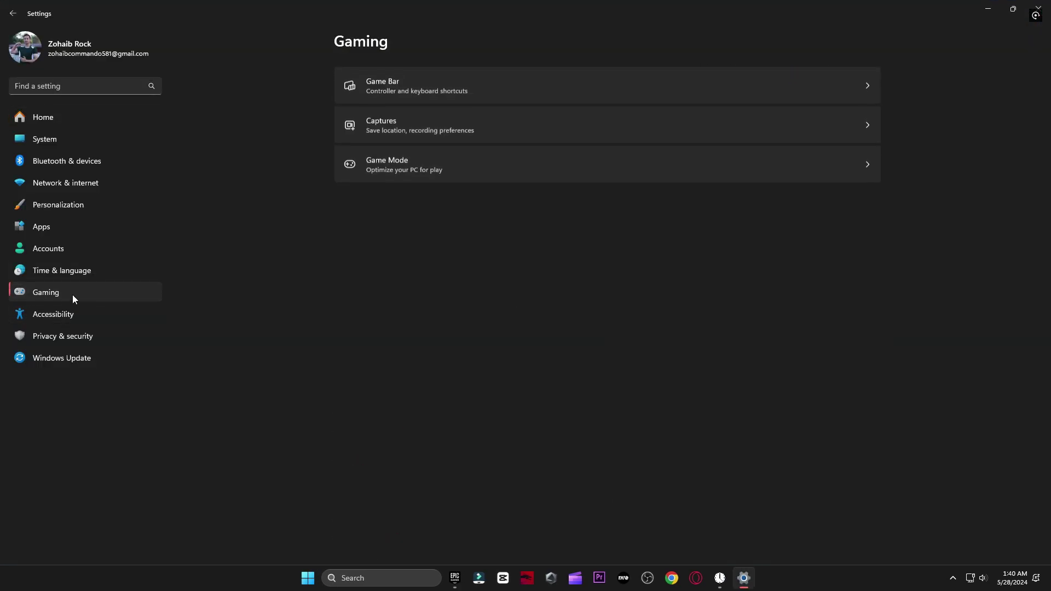
left_click(510, 165)
left_click(495, 169)
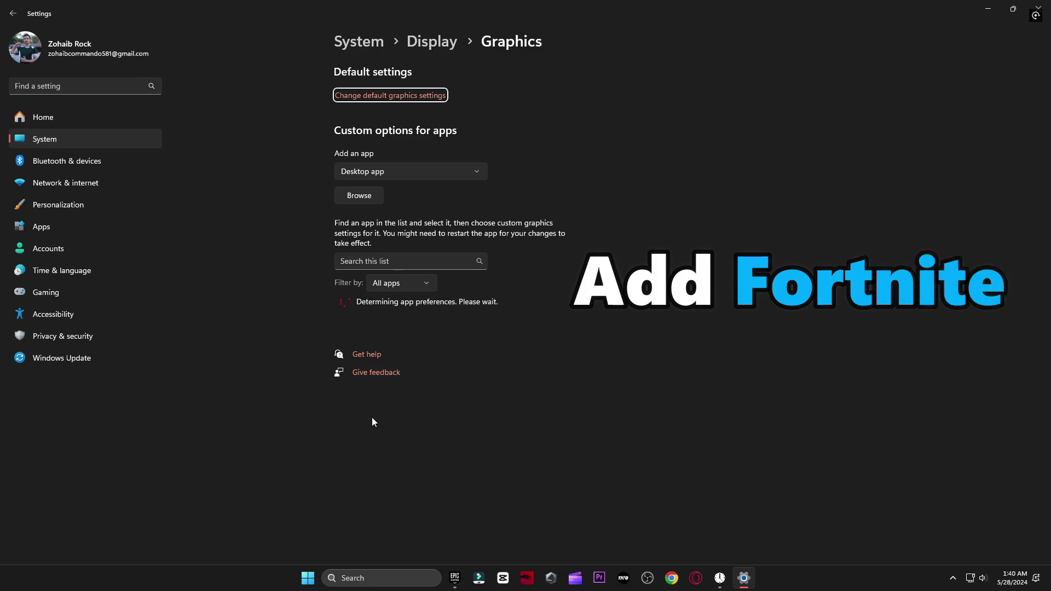
Expand the existing Fortnite entry in the list of apps with custom graphics options.
scroll(406, 251, "down", 7)
left_click(464, 361)
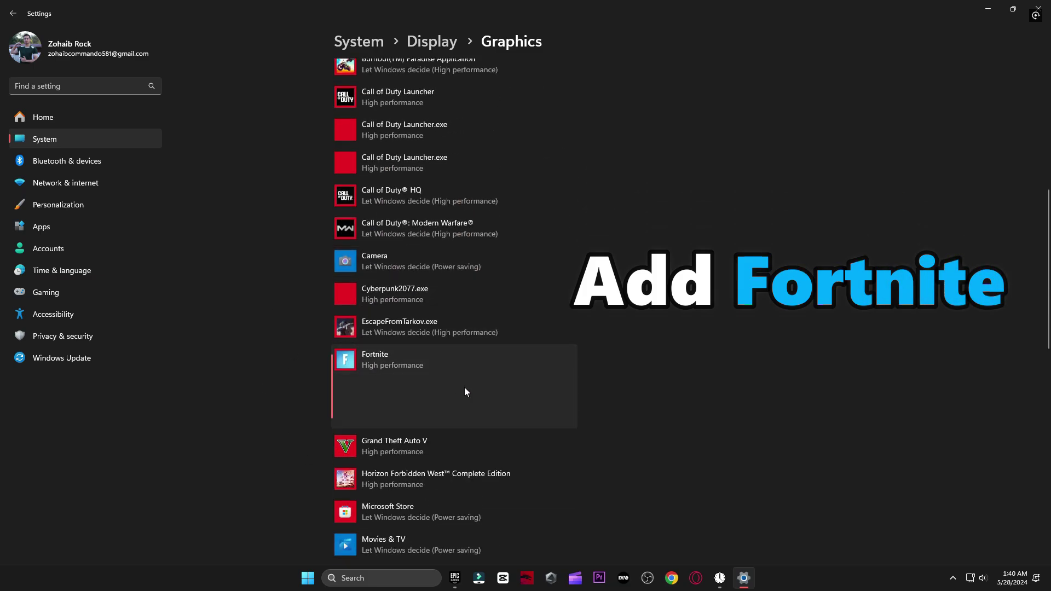
scroll(546, 415, "up", 10)
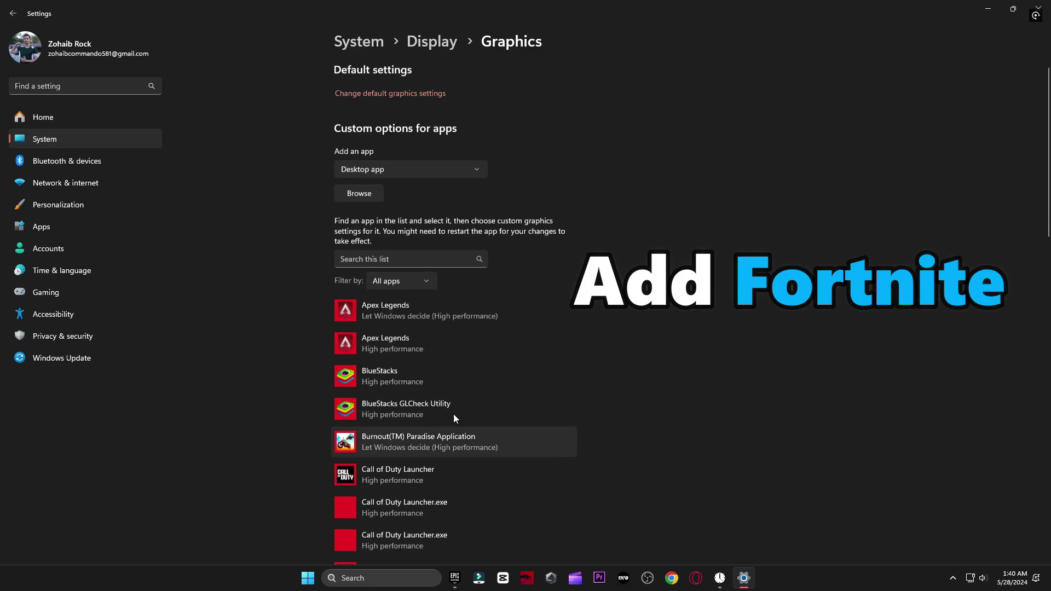
Add FortniteClient-Win64-Shipping from Fortnite's Win64 folder on Games (I:) to the custom graphics apps and save its graphics preference as High performance.
left_click(355, 202)
left_click(45, 410)
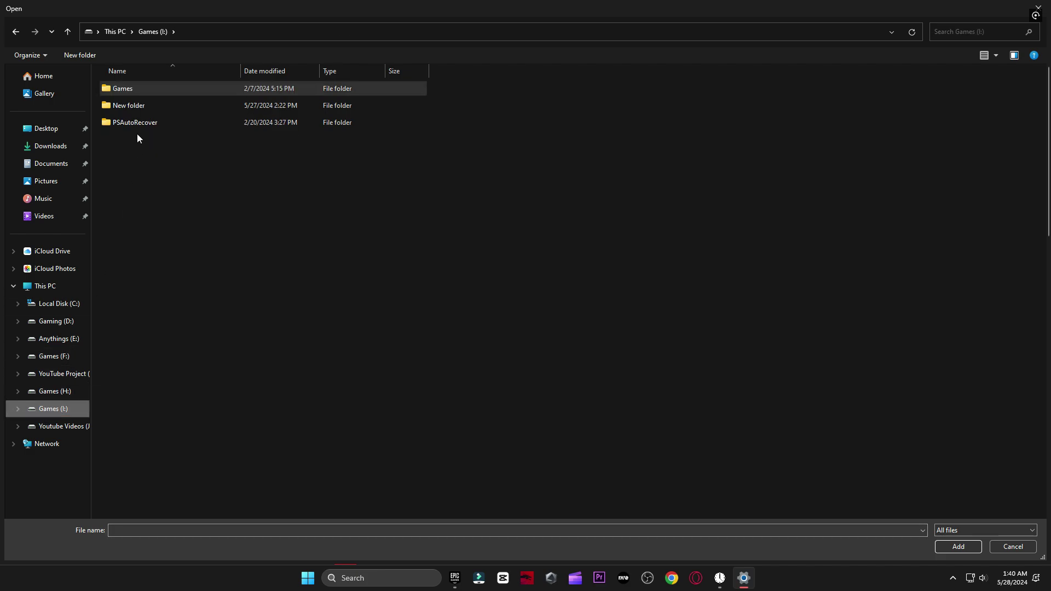
double_click(132, 88)
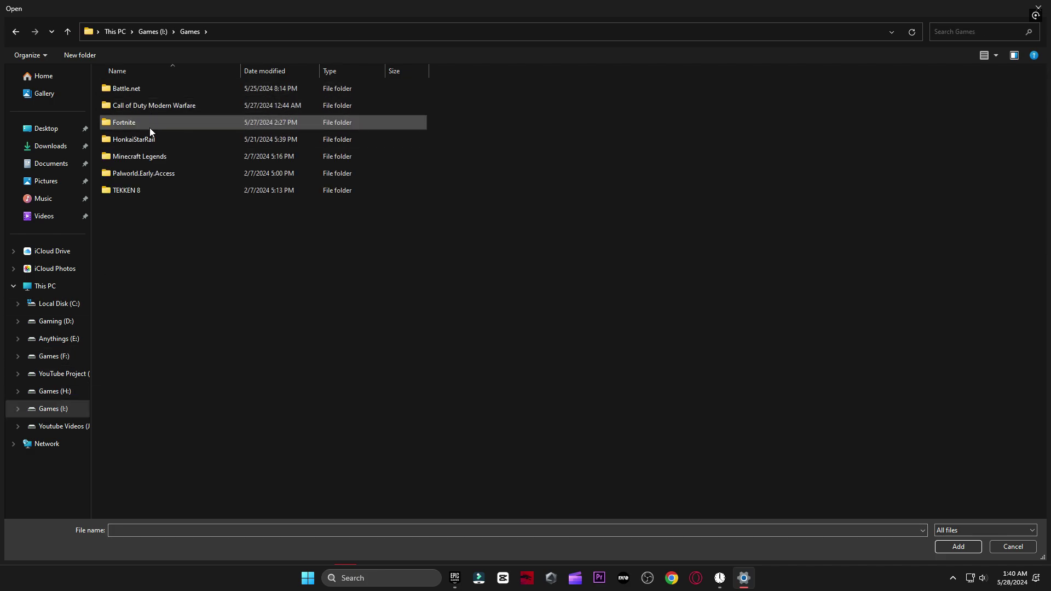
double_click(149, 125)
double_click(152, 137)
double_click(156, 90)
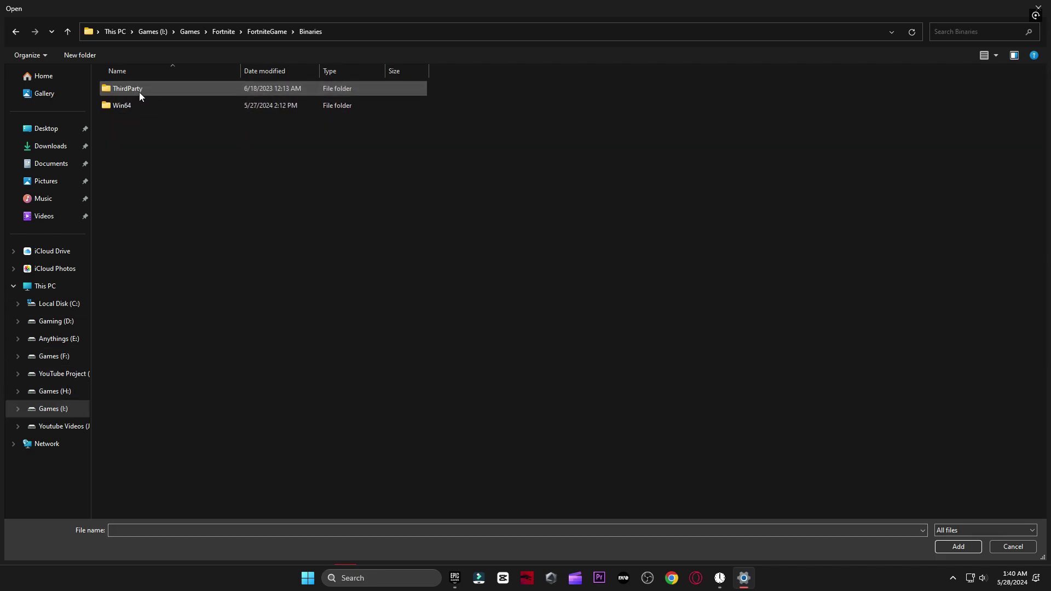
double_click(137, 104)
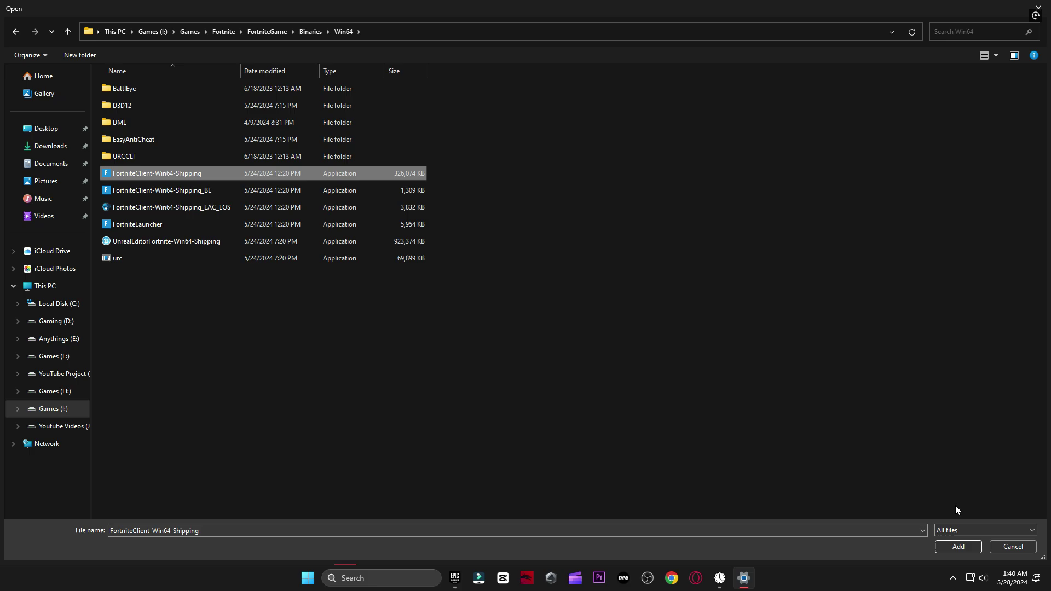
left_click(958, 546)
left_click(498, 294)
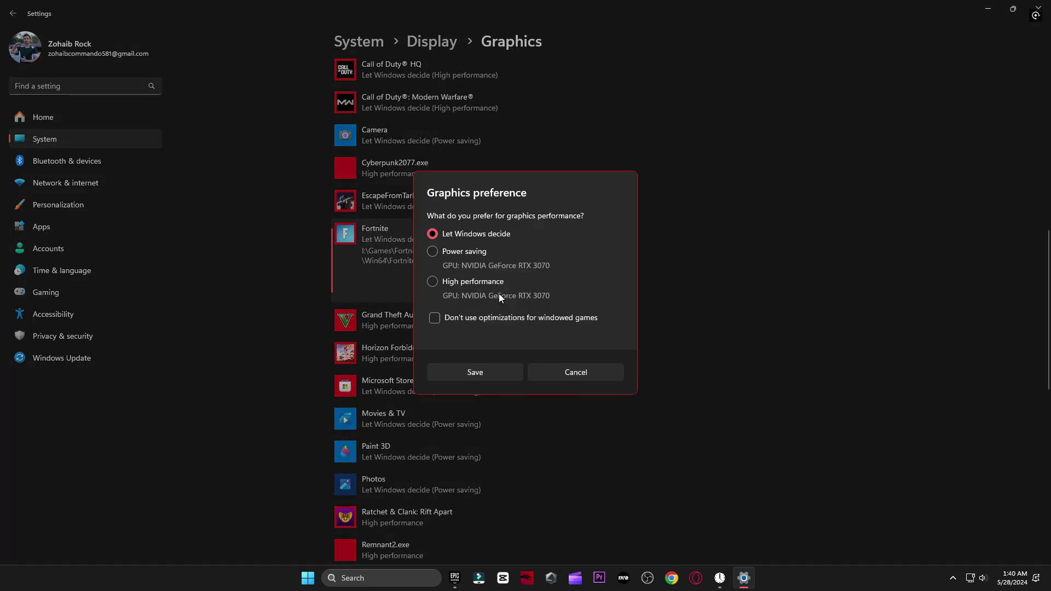
left_click(469, 373)
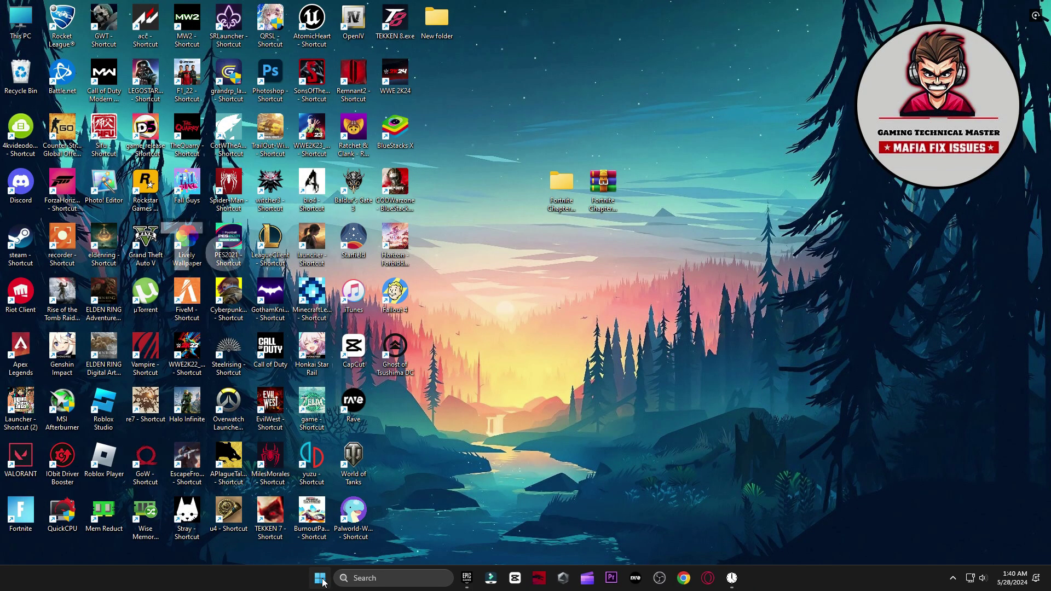
Bring up the PC's power options.
left_click(321, 579)
left_click(662, 540)
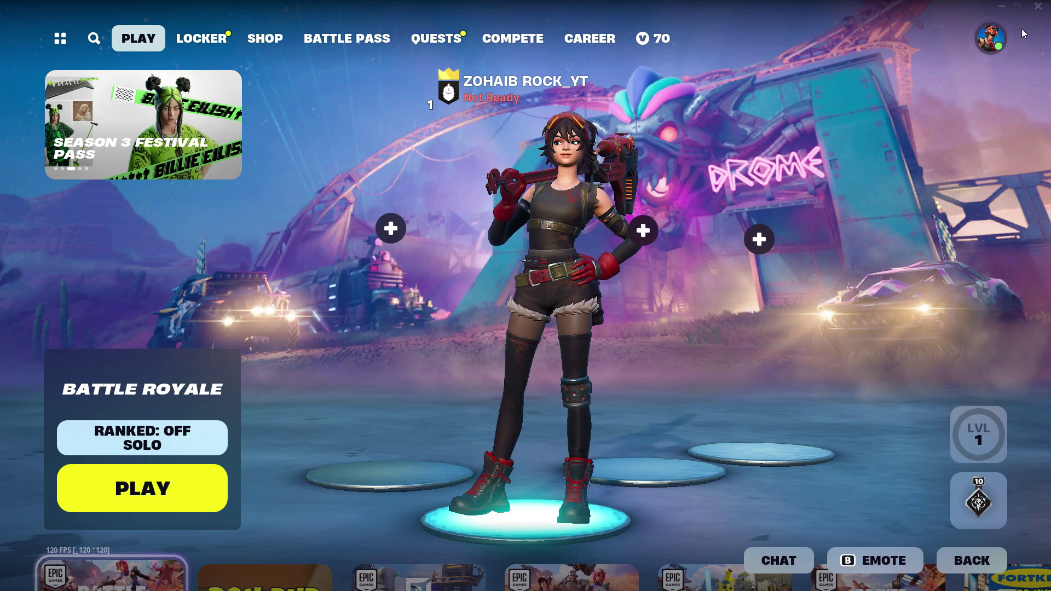
Open the video settings in Fortnite and set the Frame Rate Limit to Unlimited.
left_click(991, 40)
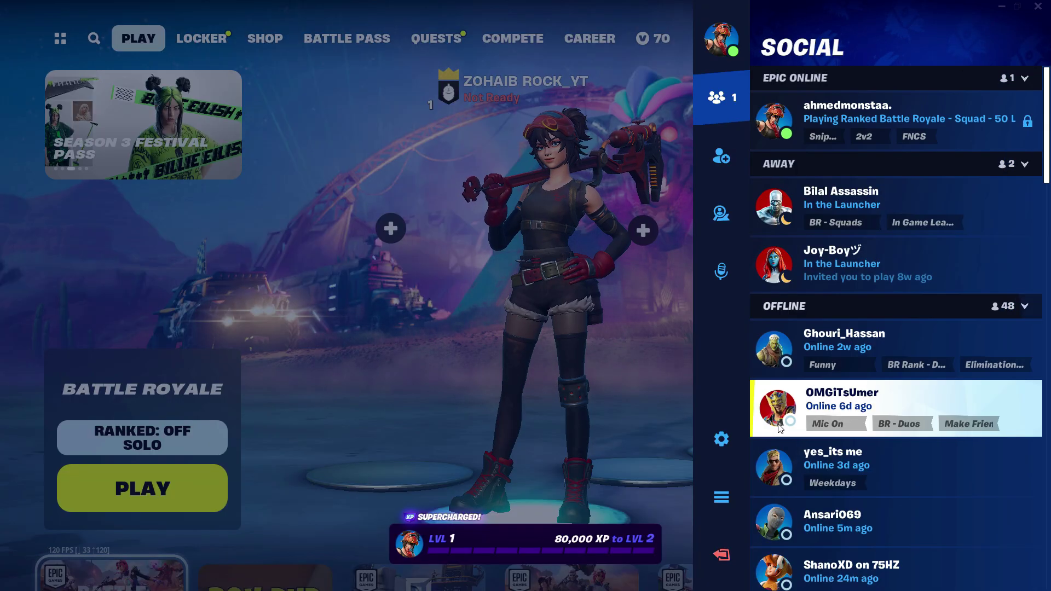
left_click(722, 440)
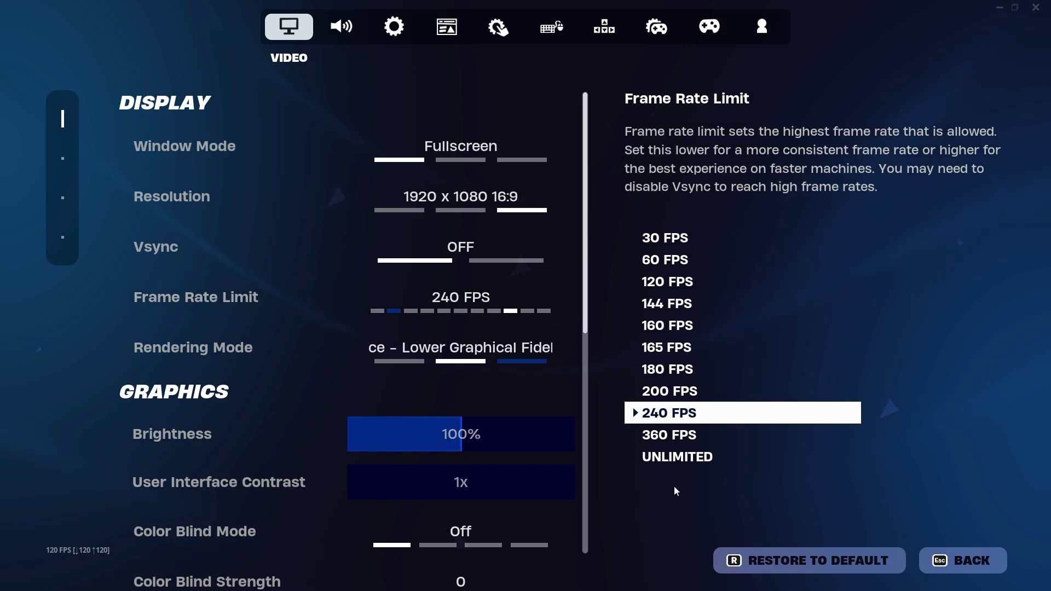
left_click(562, 298)
left_click(563, 298)
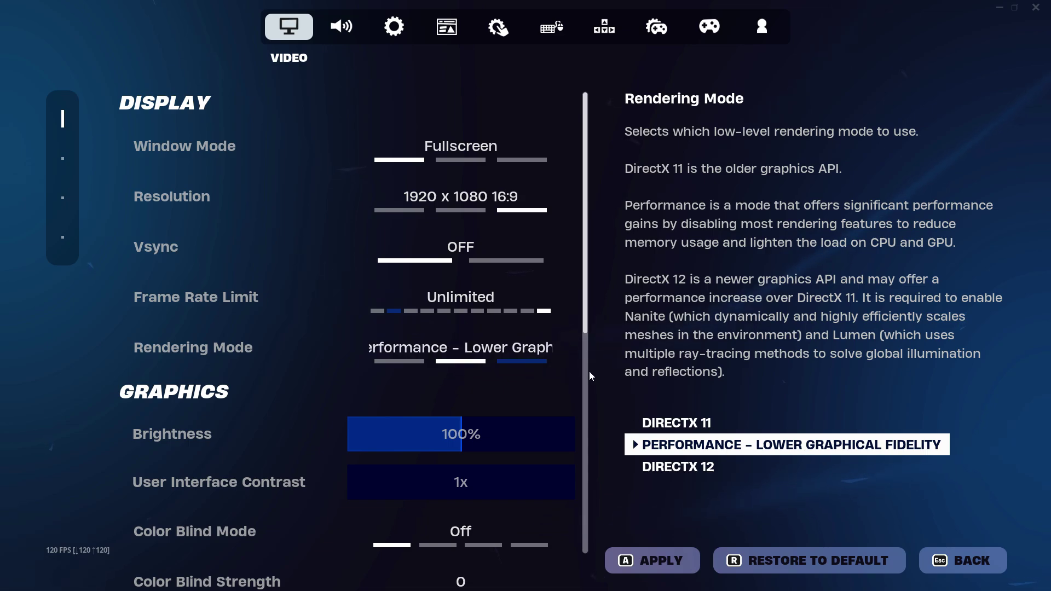
Try the Low option for Meshes, set Meshes back to High and leave the video settings.
left_click_drag(590, 333, 600, 438)
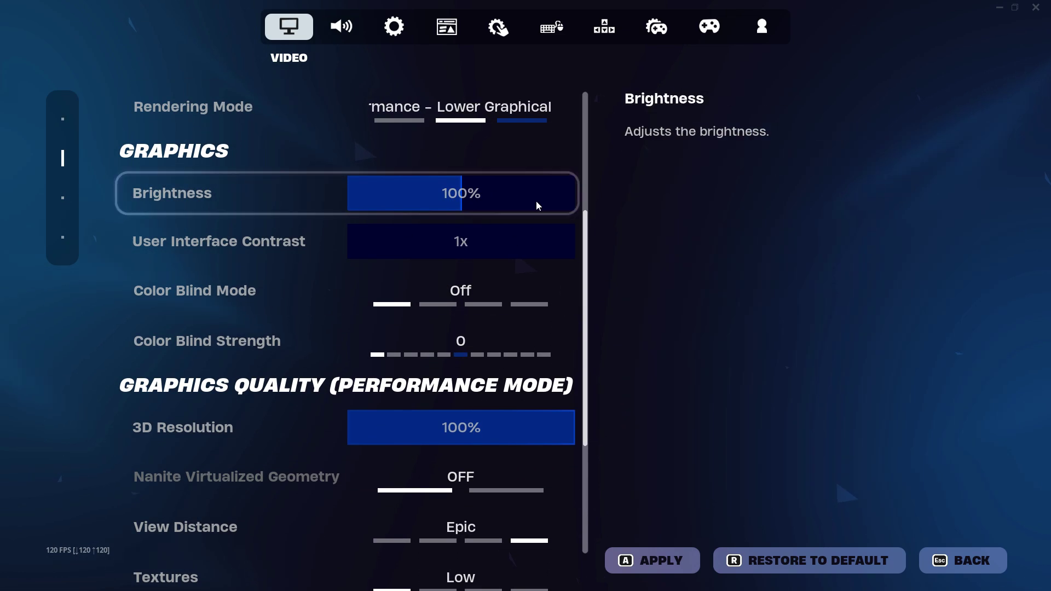
left_click_drag(582, 347, 601, 450)
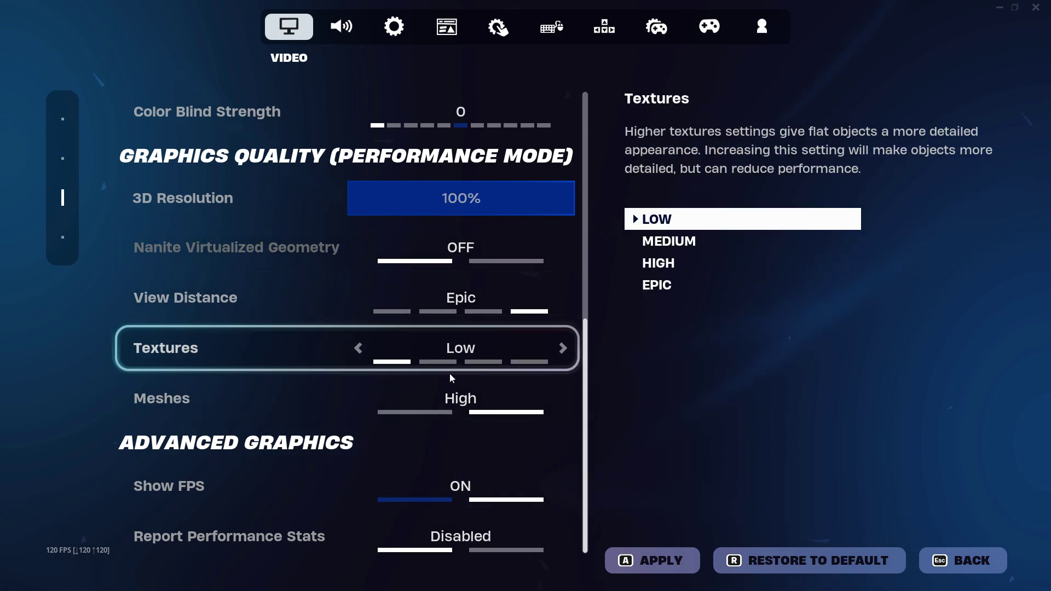
left_click(359, 399)
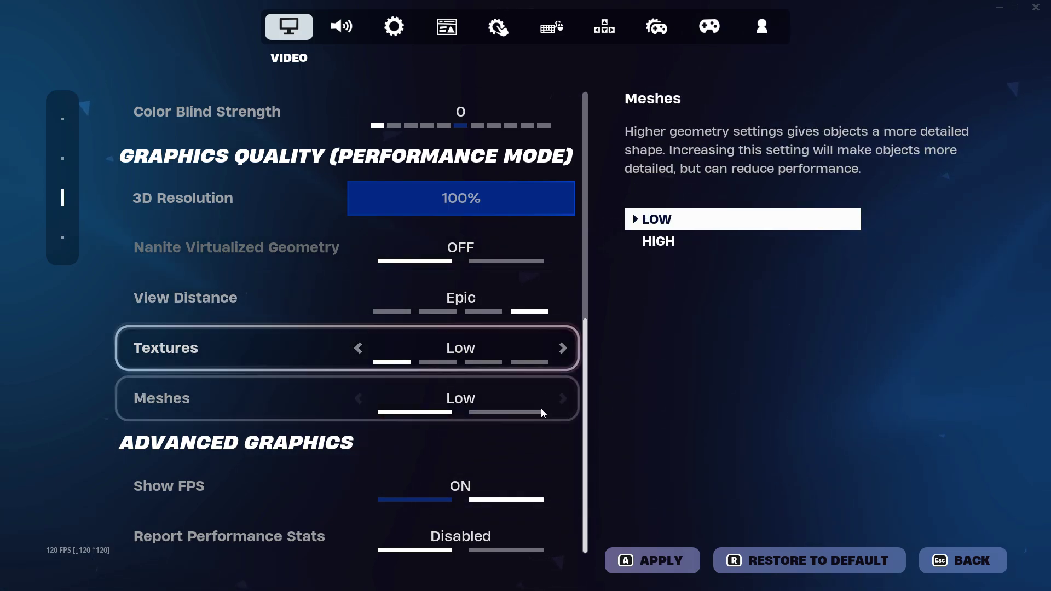
left_click(562, 399)
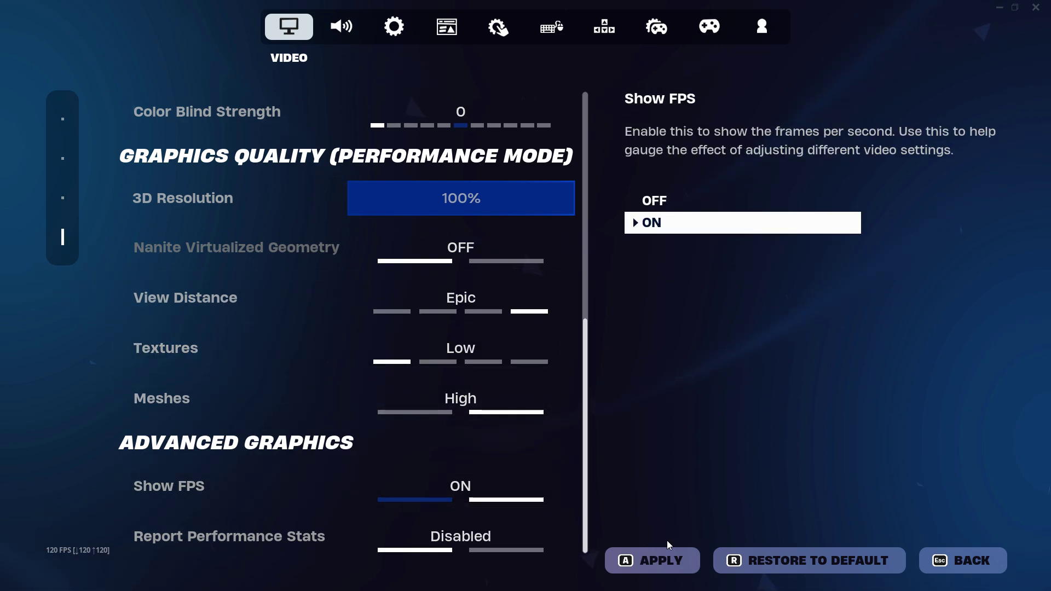
left_click(964, 551)
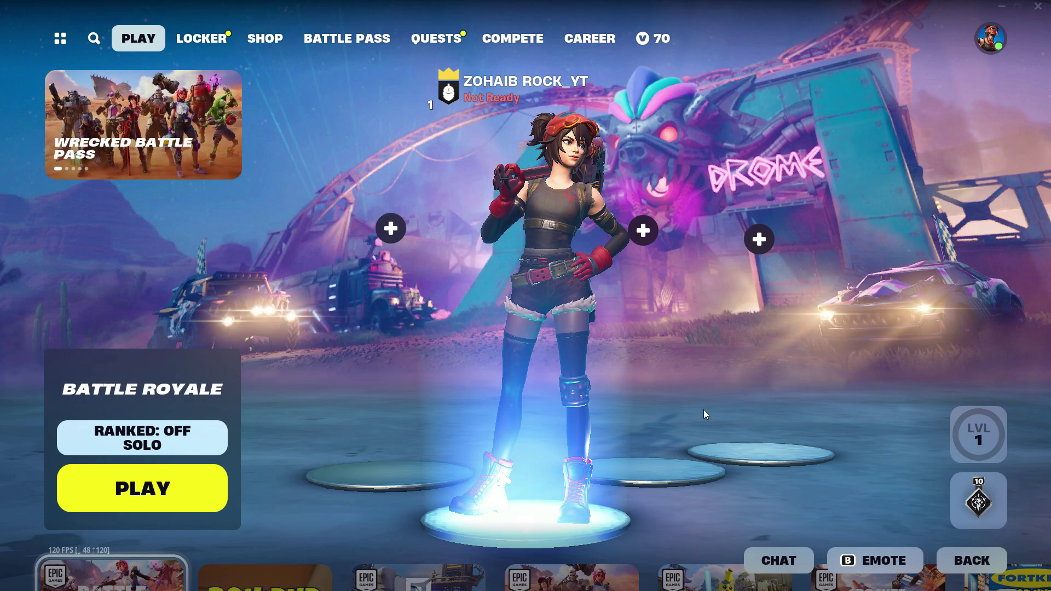